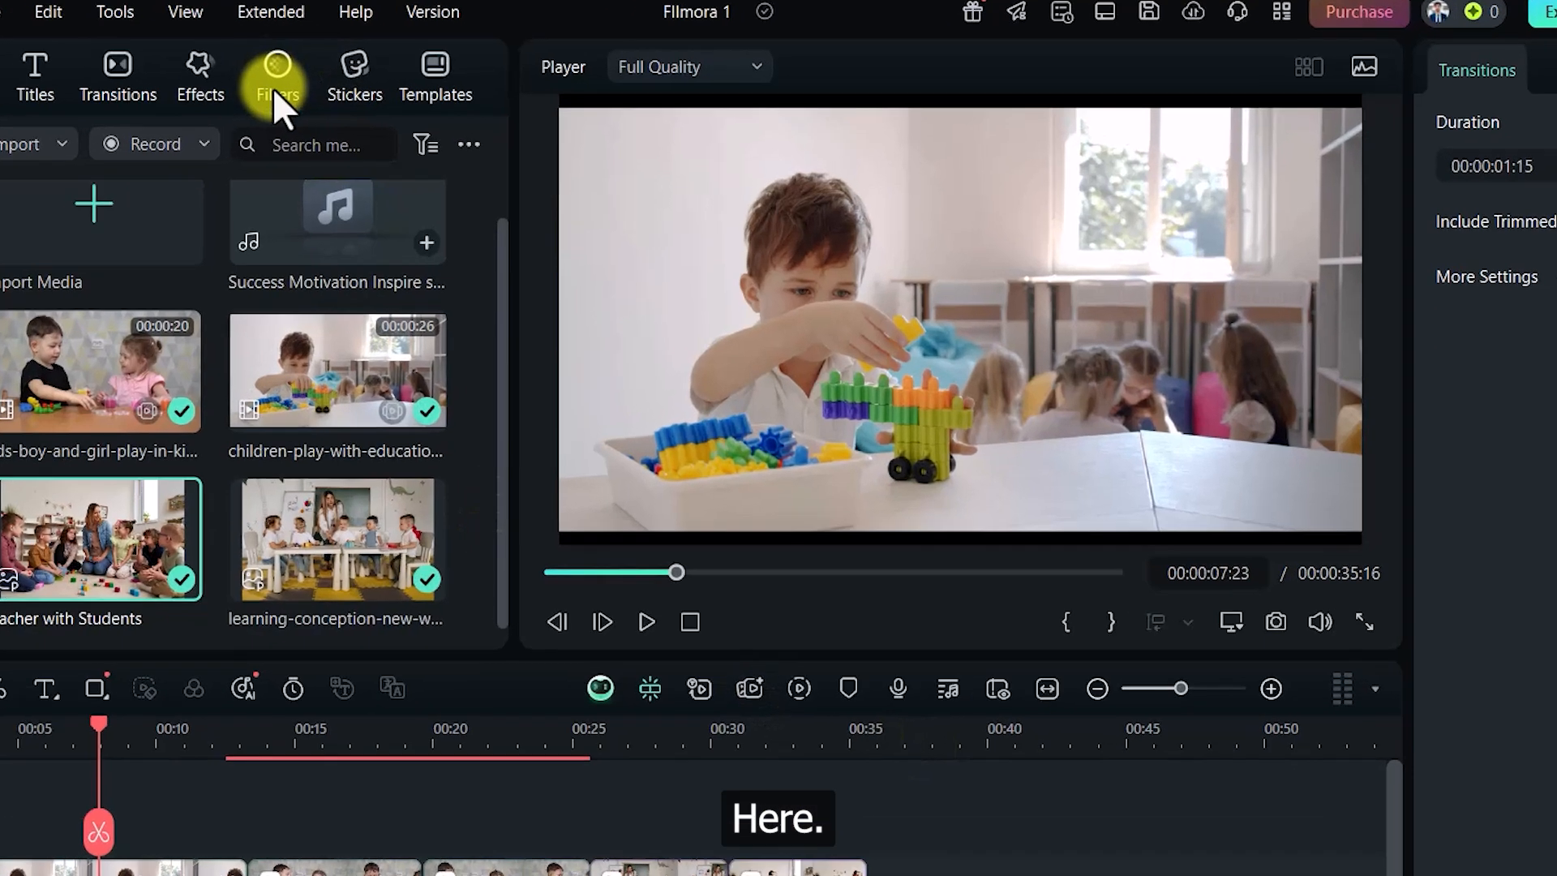
- Search the filters for "black and white", and download and preview Silver Screen against the first timeline clip's original look
click(281, 81)
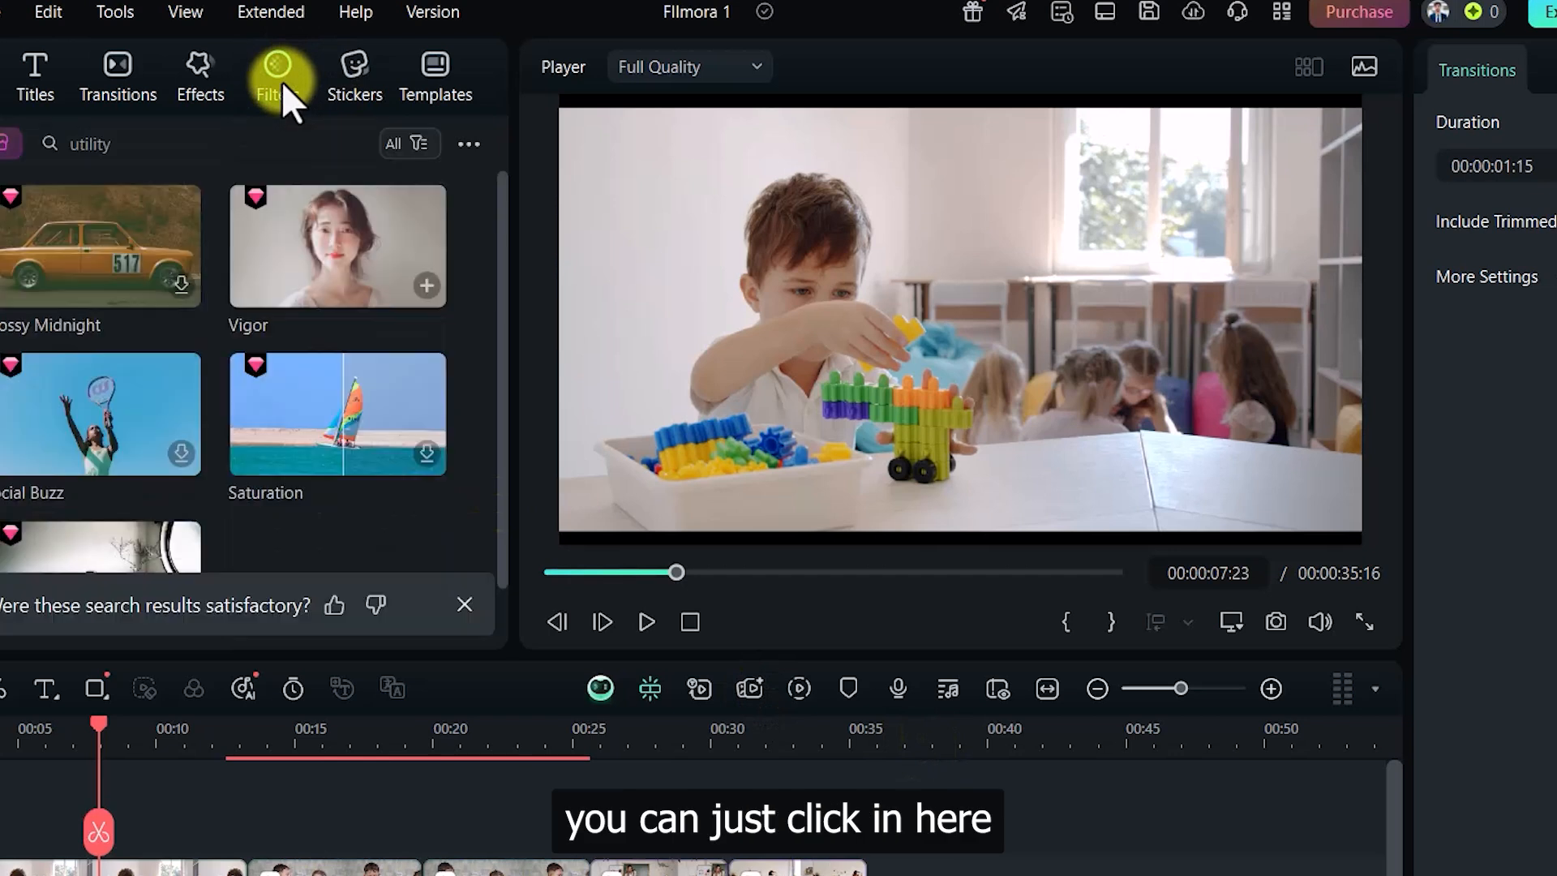
click(193, 134)
text(black and white)
key(Return)
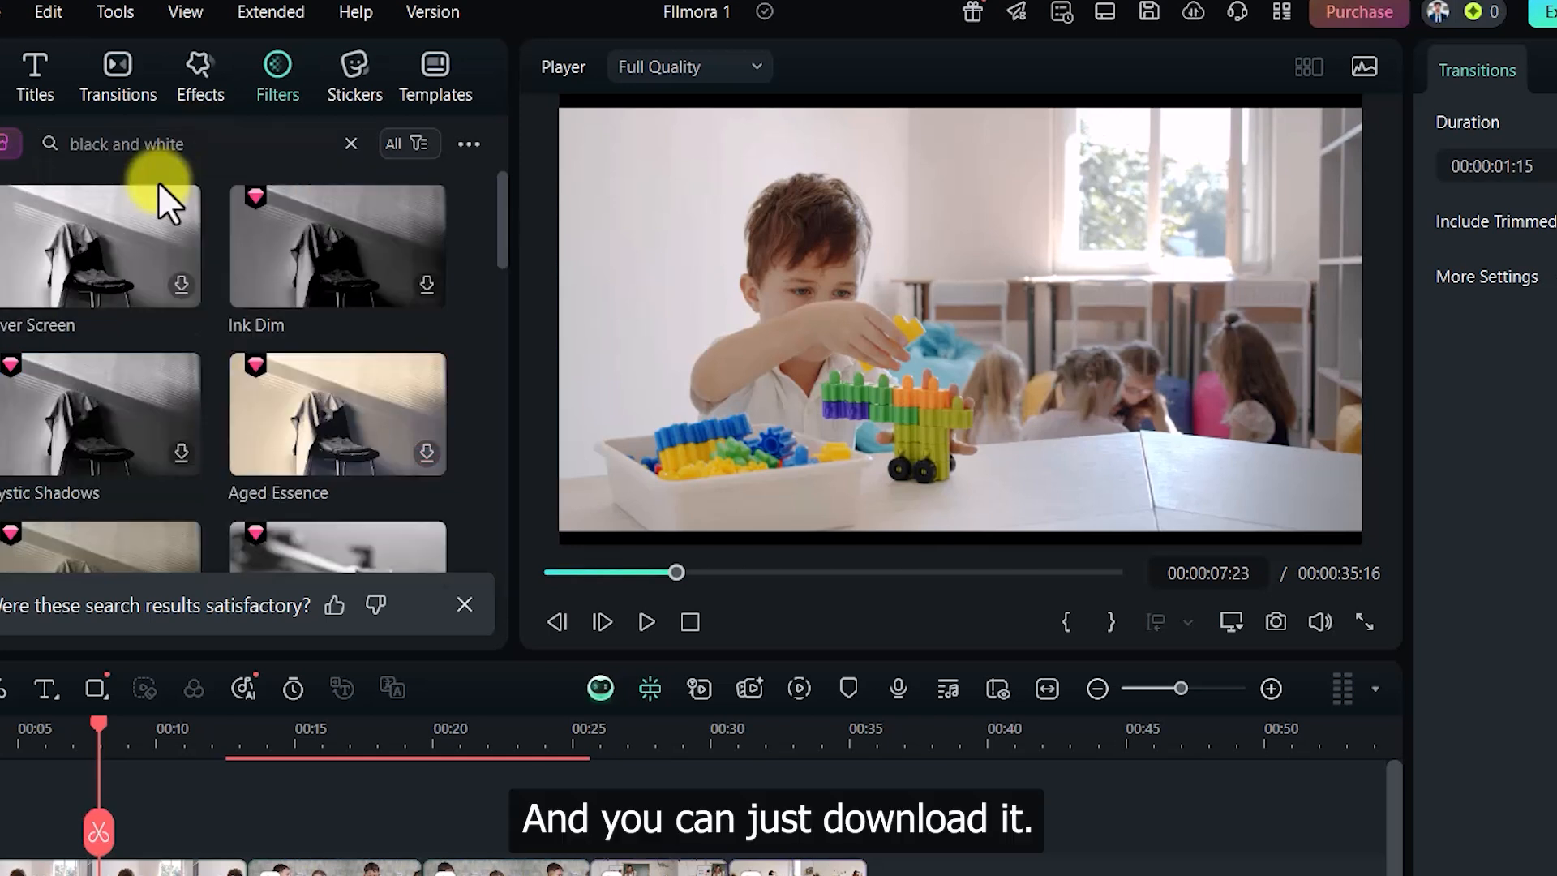
click(182, 284)
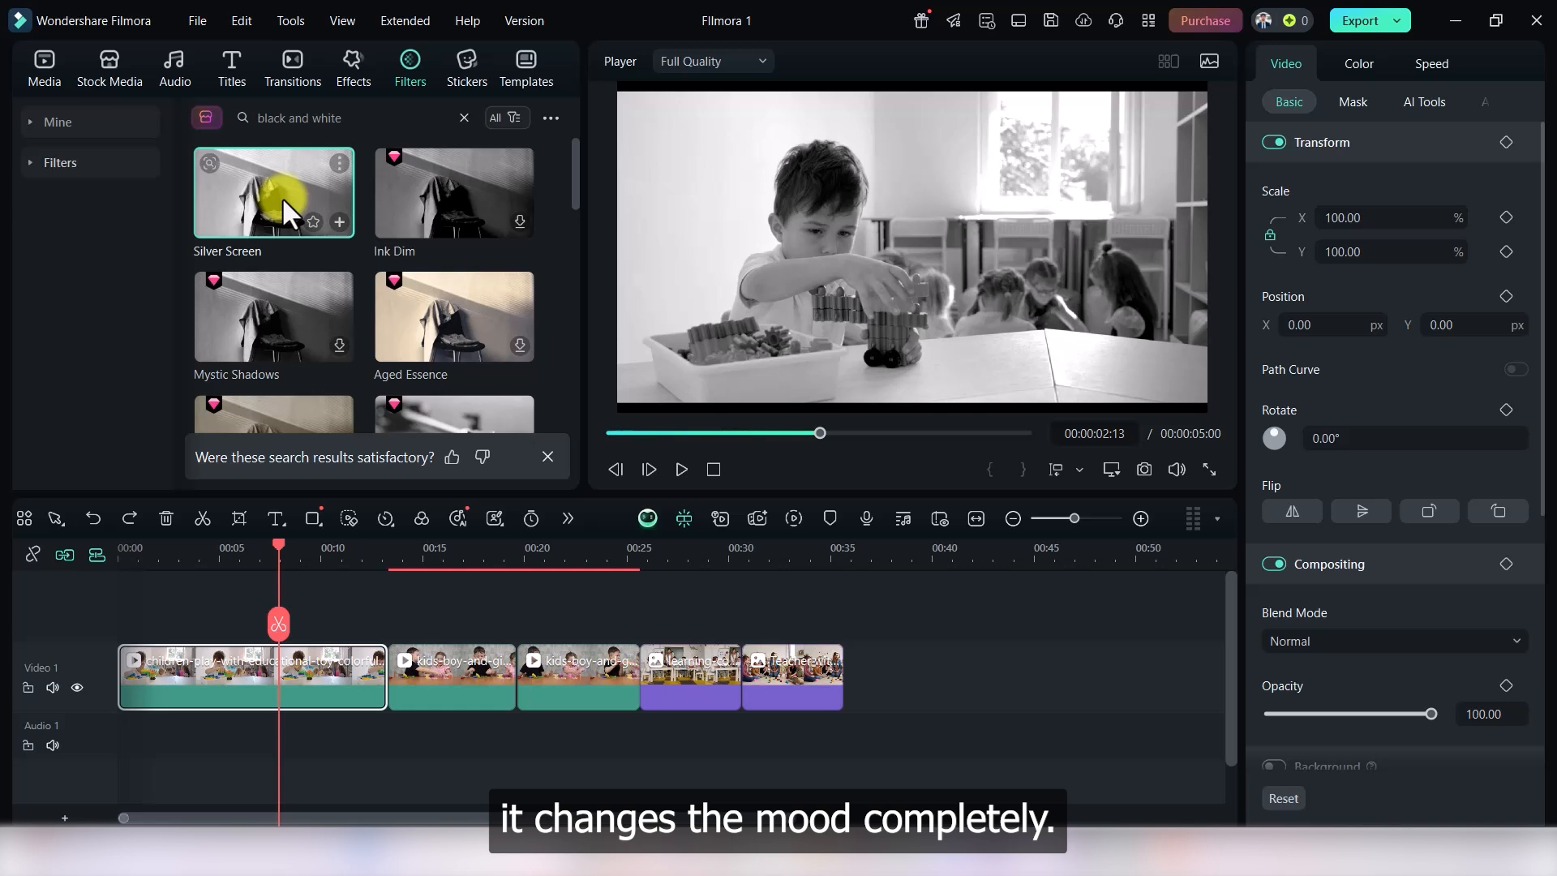
click(681, 470)
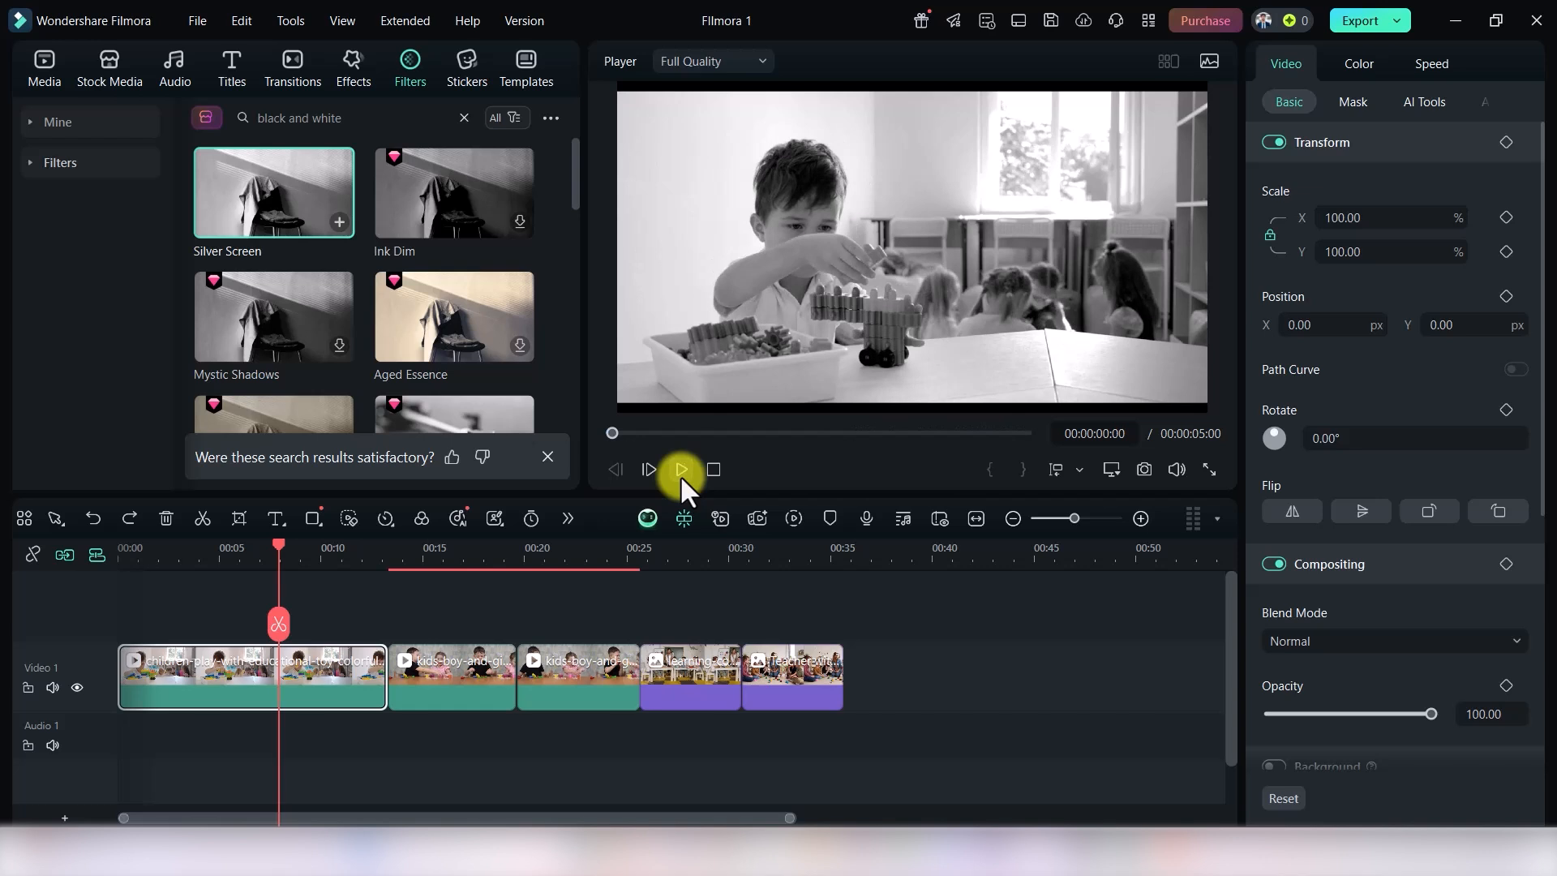
click(276, 689)
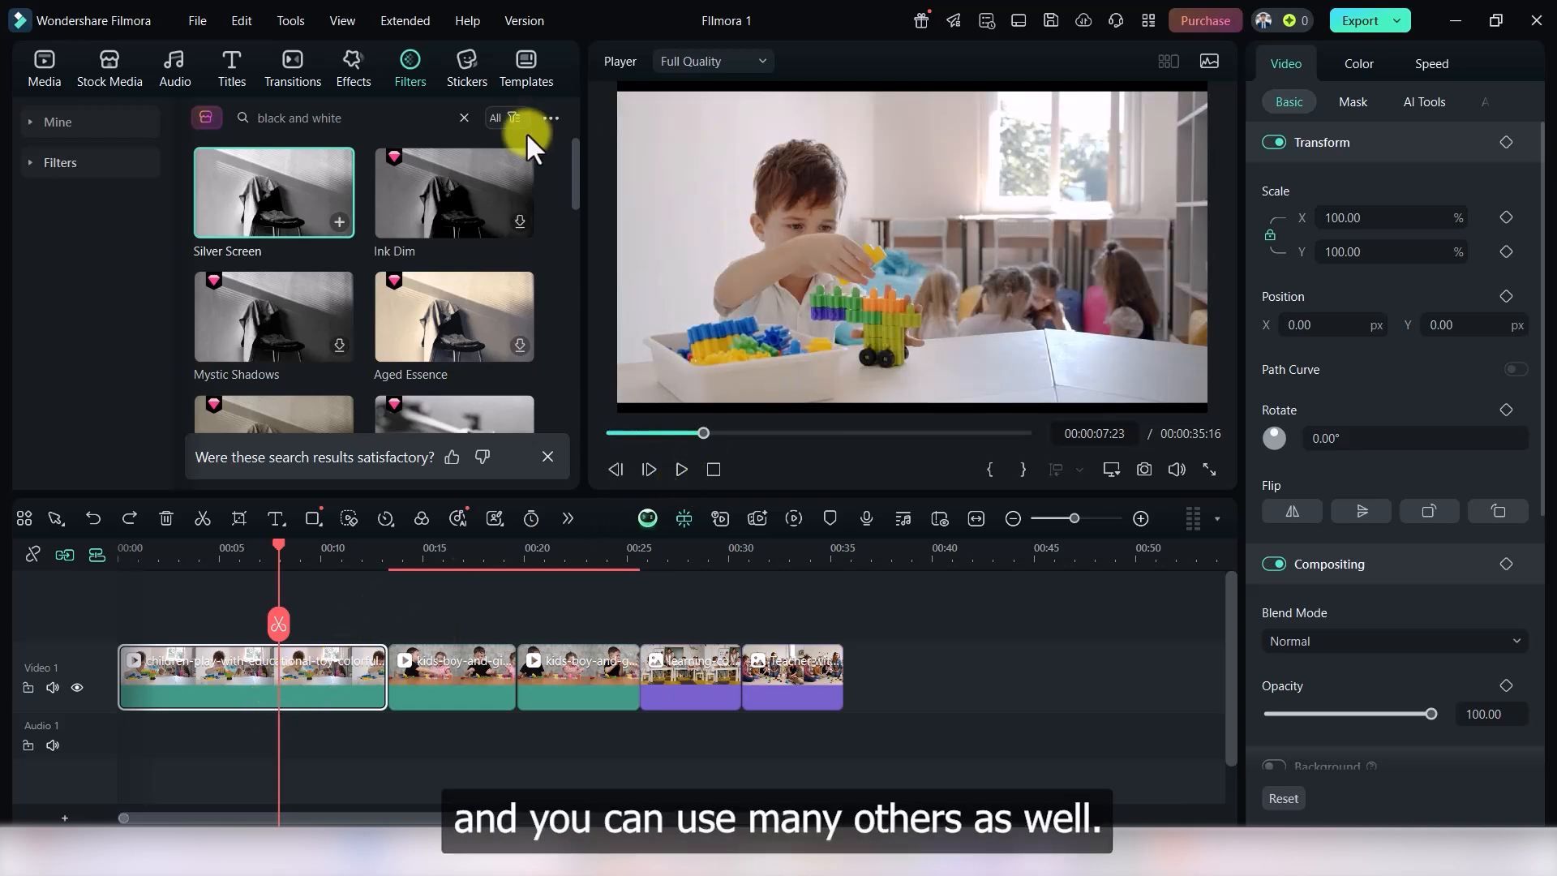
- Search the filters for "brighten" and download the Bright Lights filter to preview it on the first clip
click(464, 117)
click(395, 119)
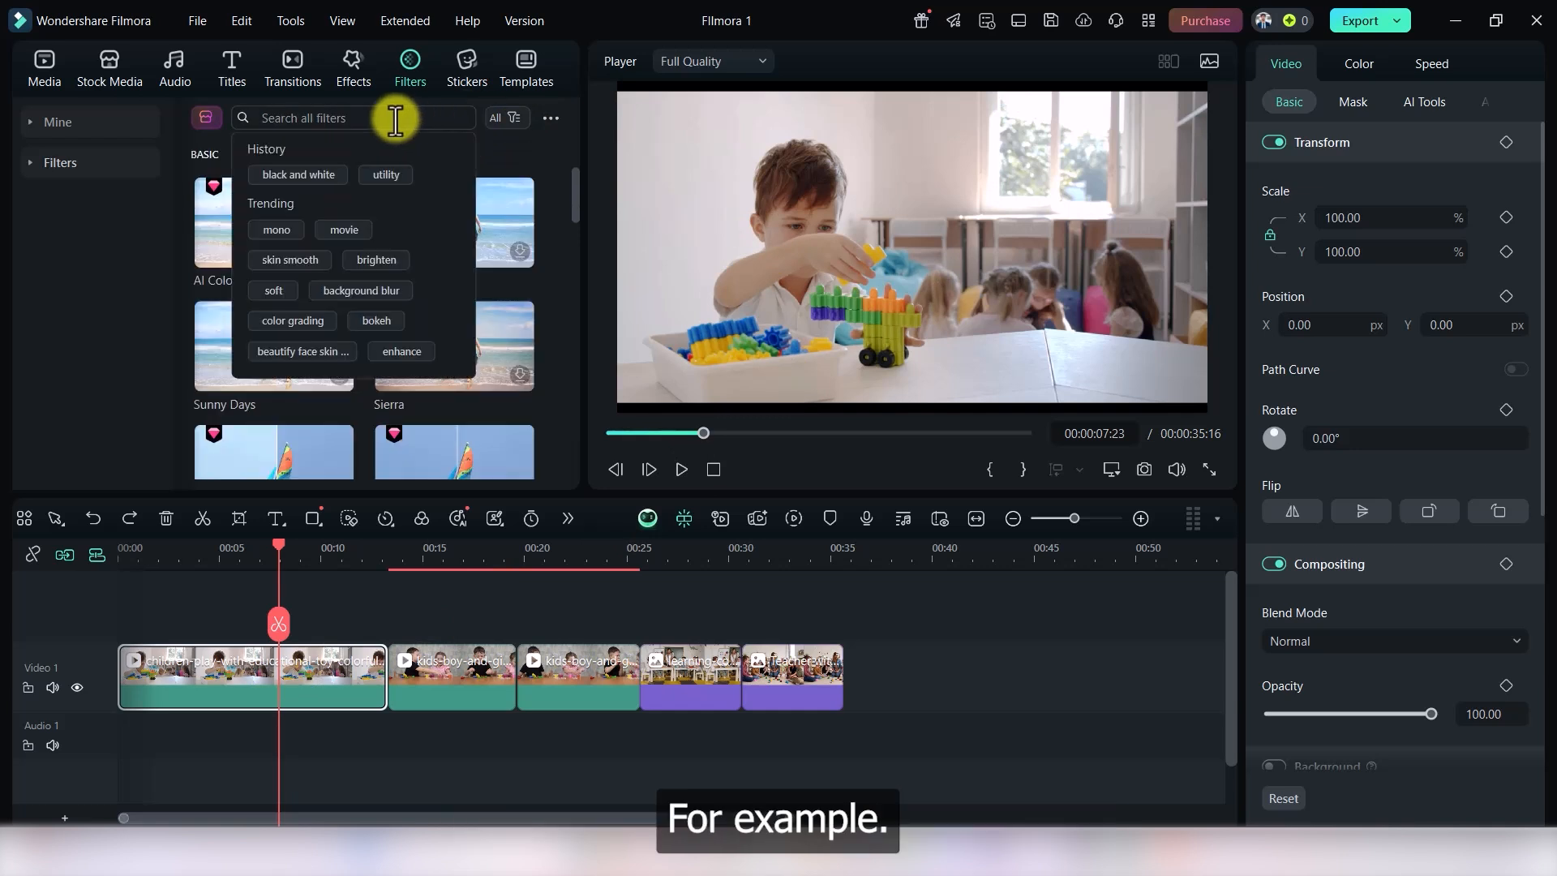
text(brigh)
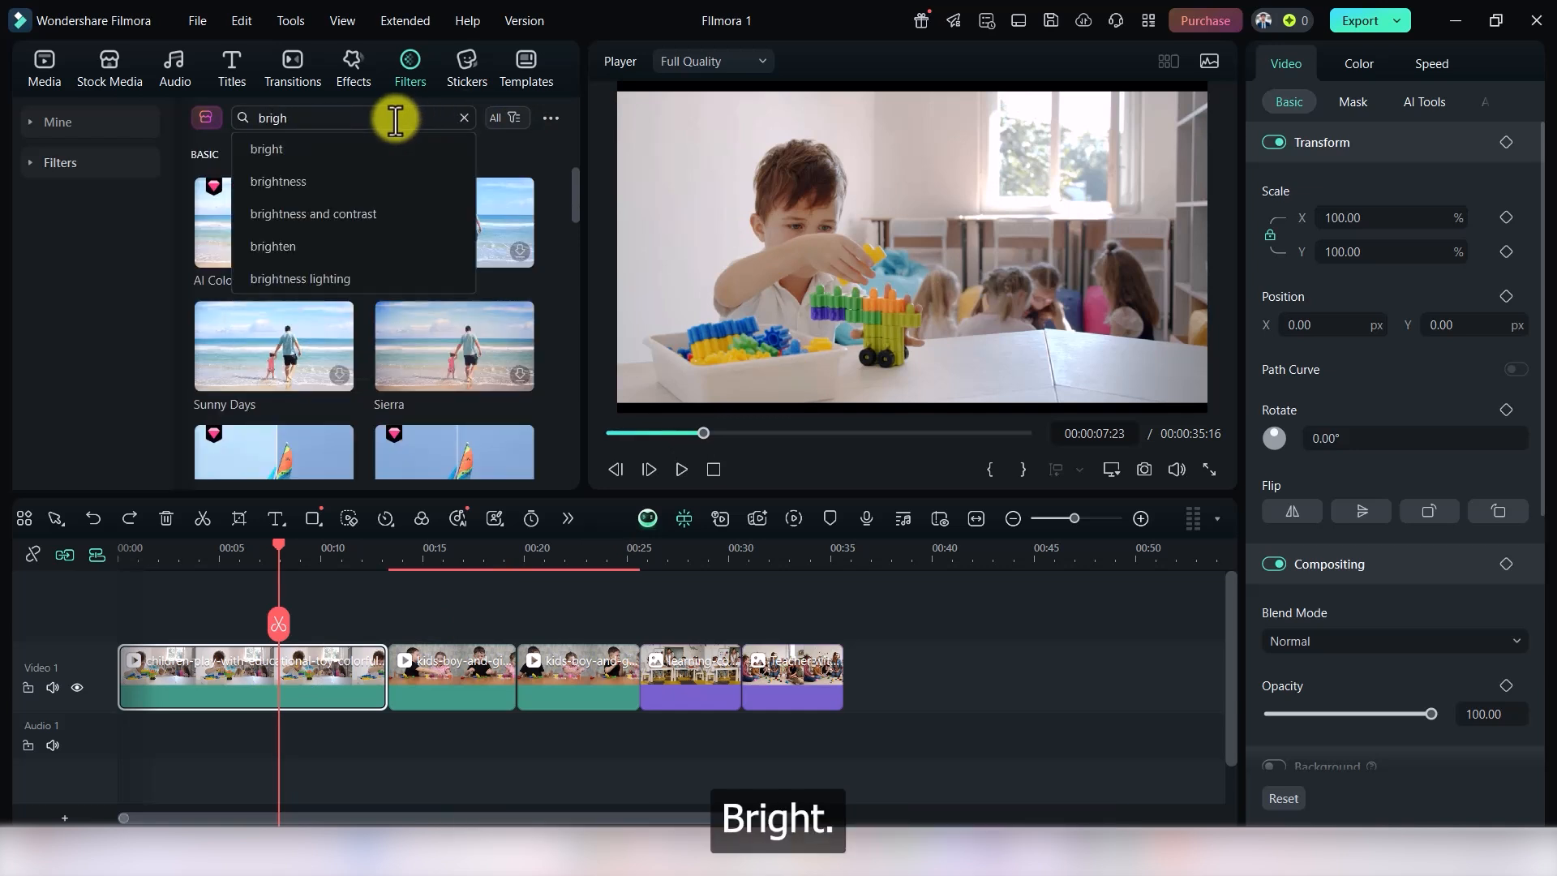
click(289, 249)
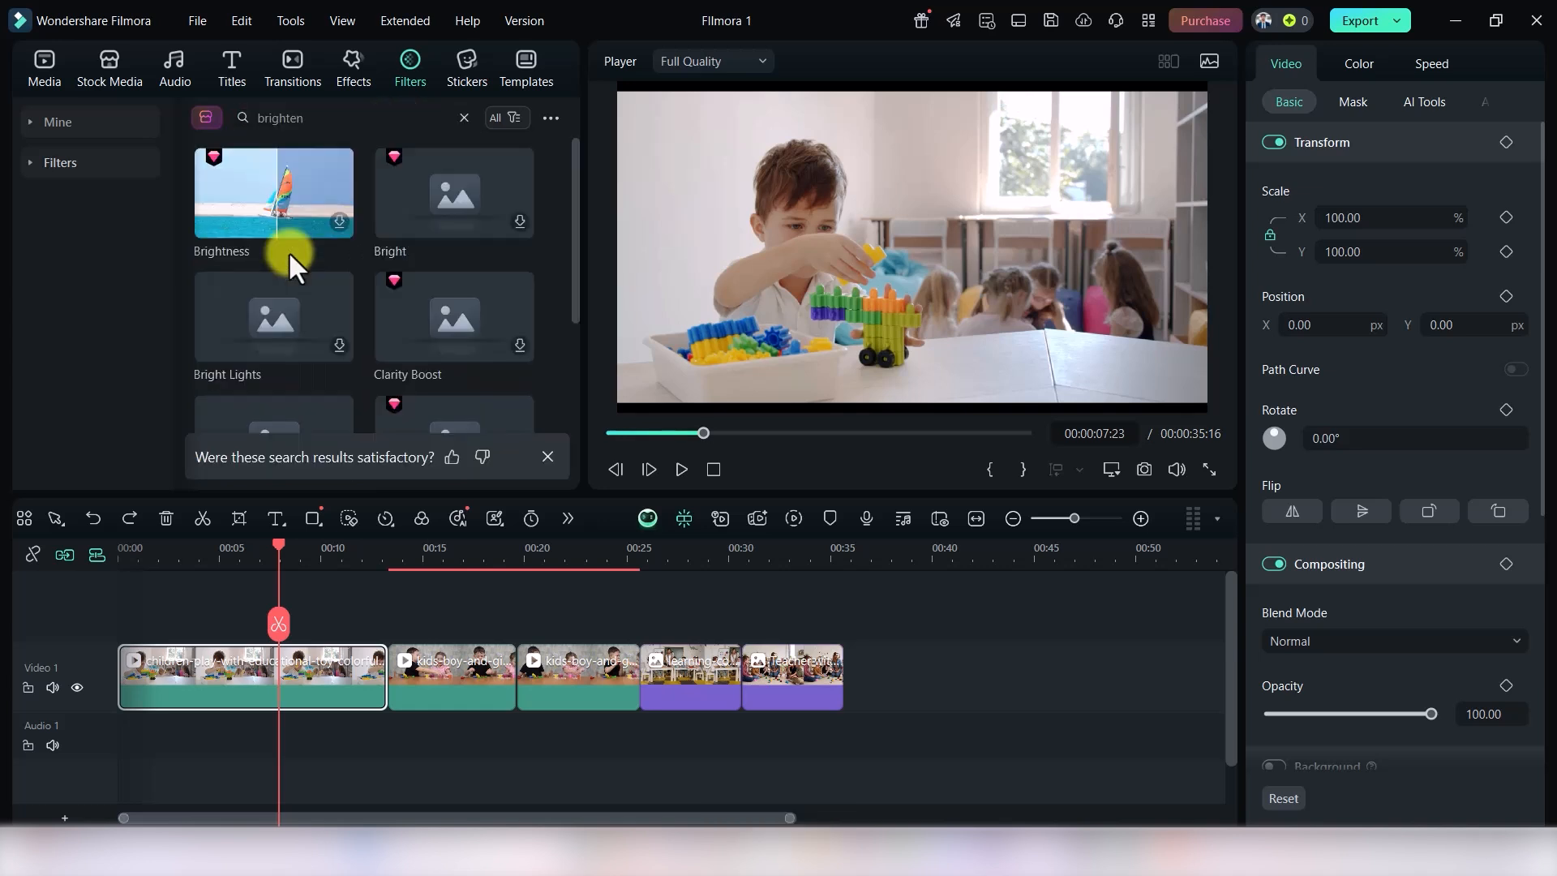
click(340, 349)
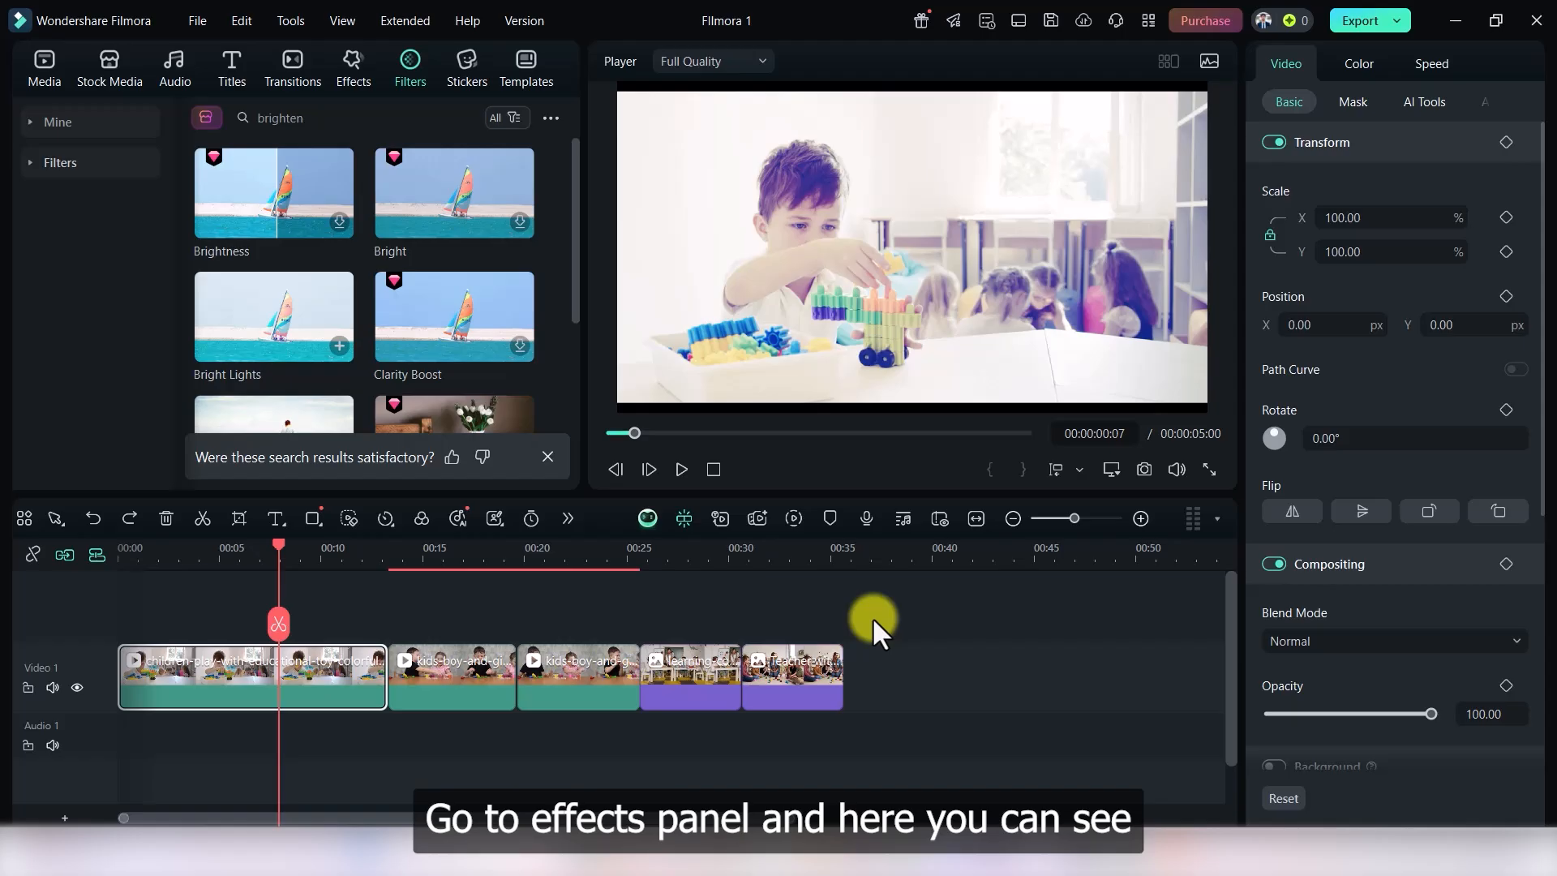
- Search the effects for "glitch" and download the Weak Signal 2 effect to preview it on the first clip
click(355, 70)
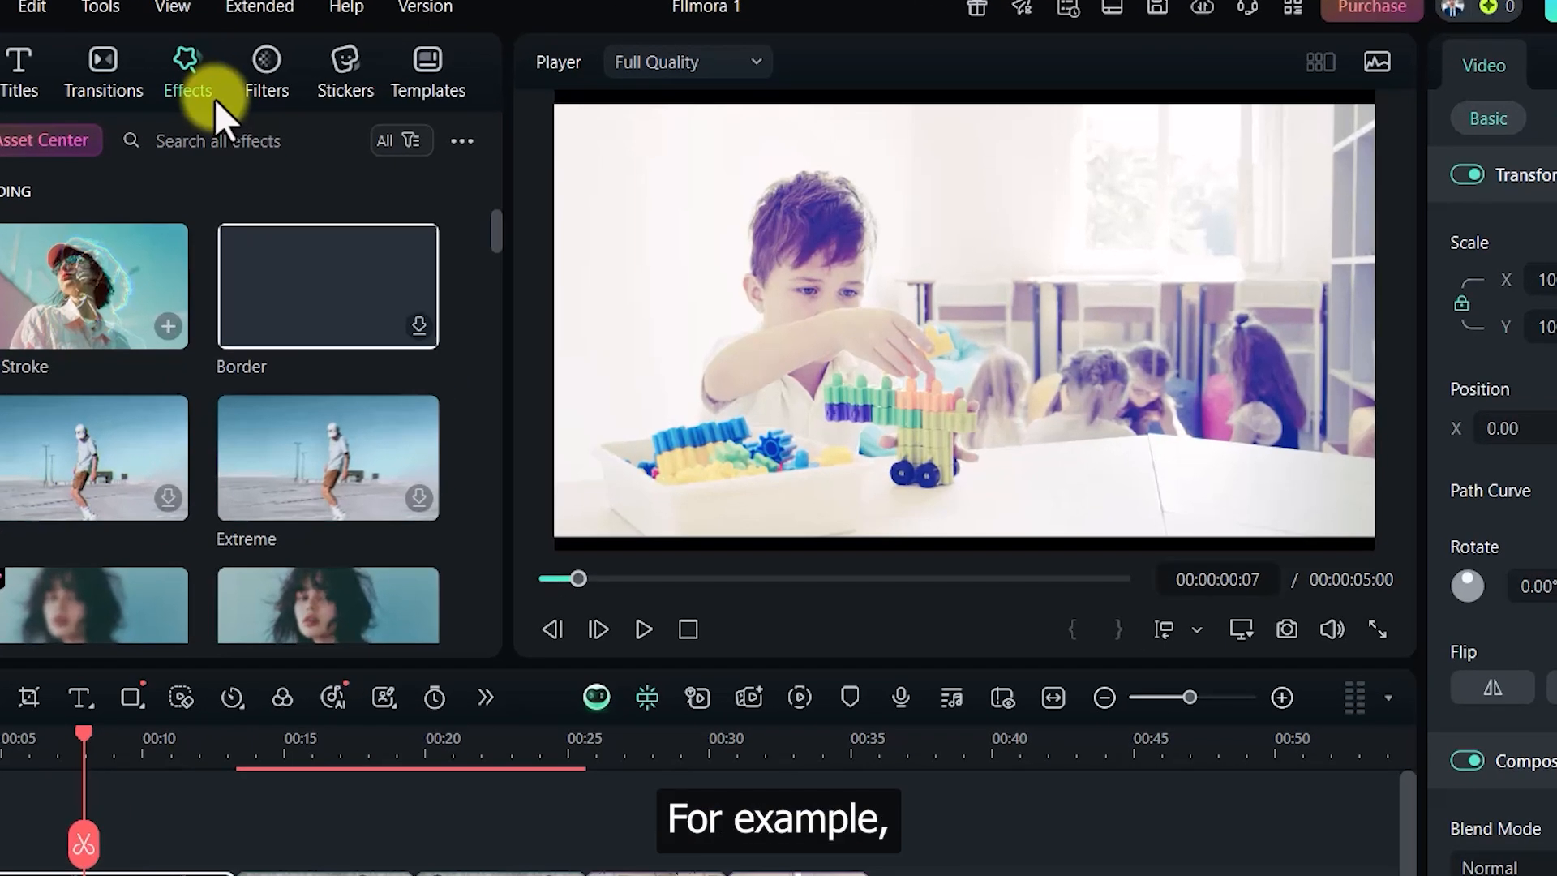
click(276, 141)
text(glitch)
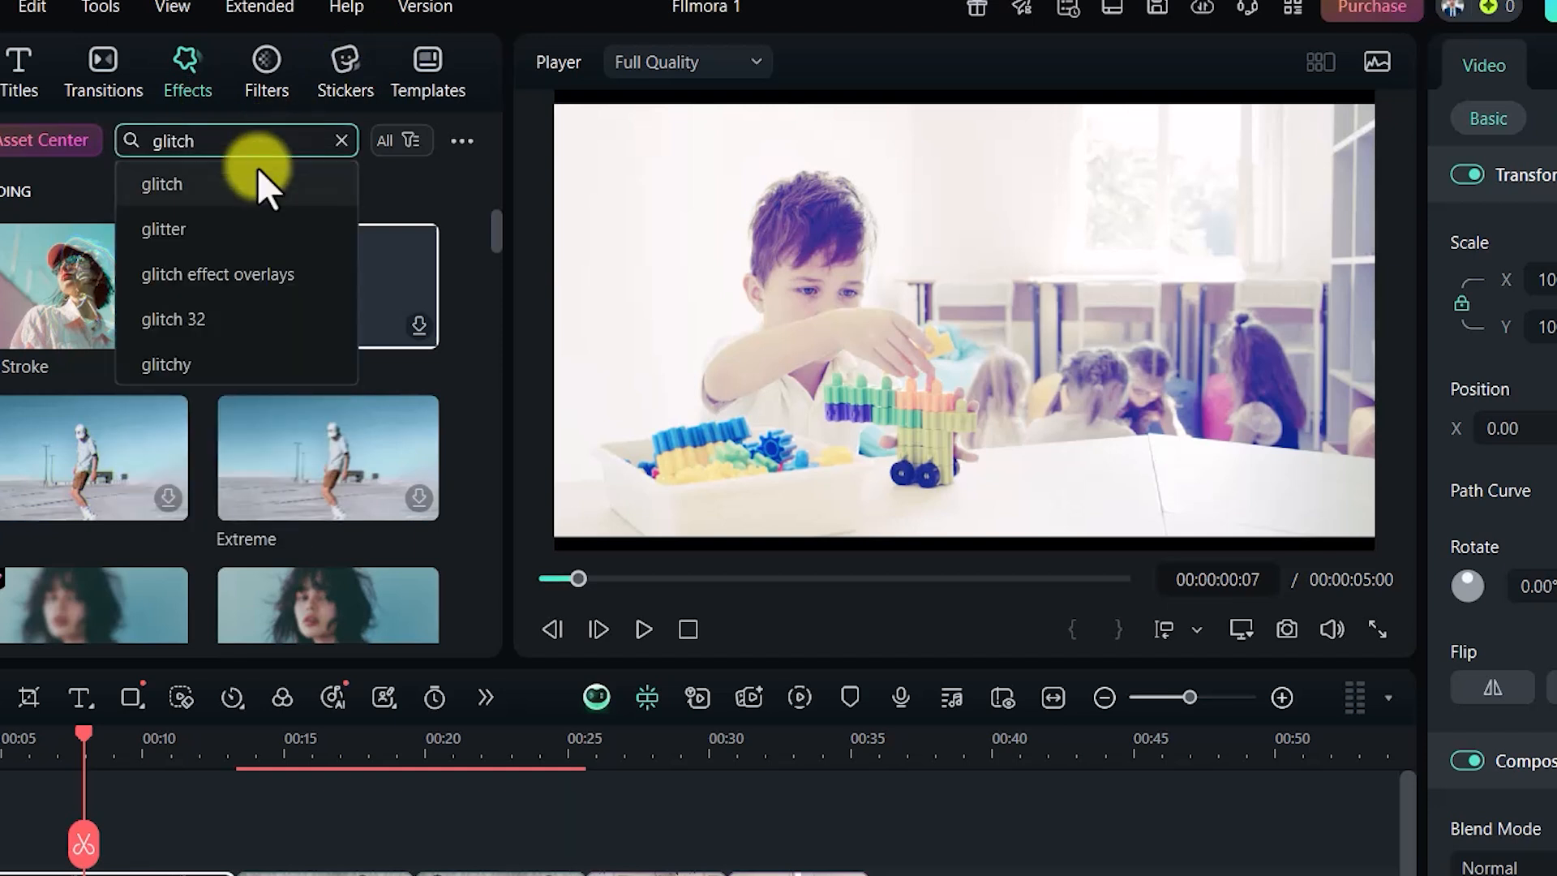
click(256, 167)
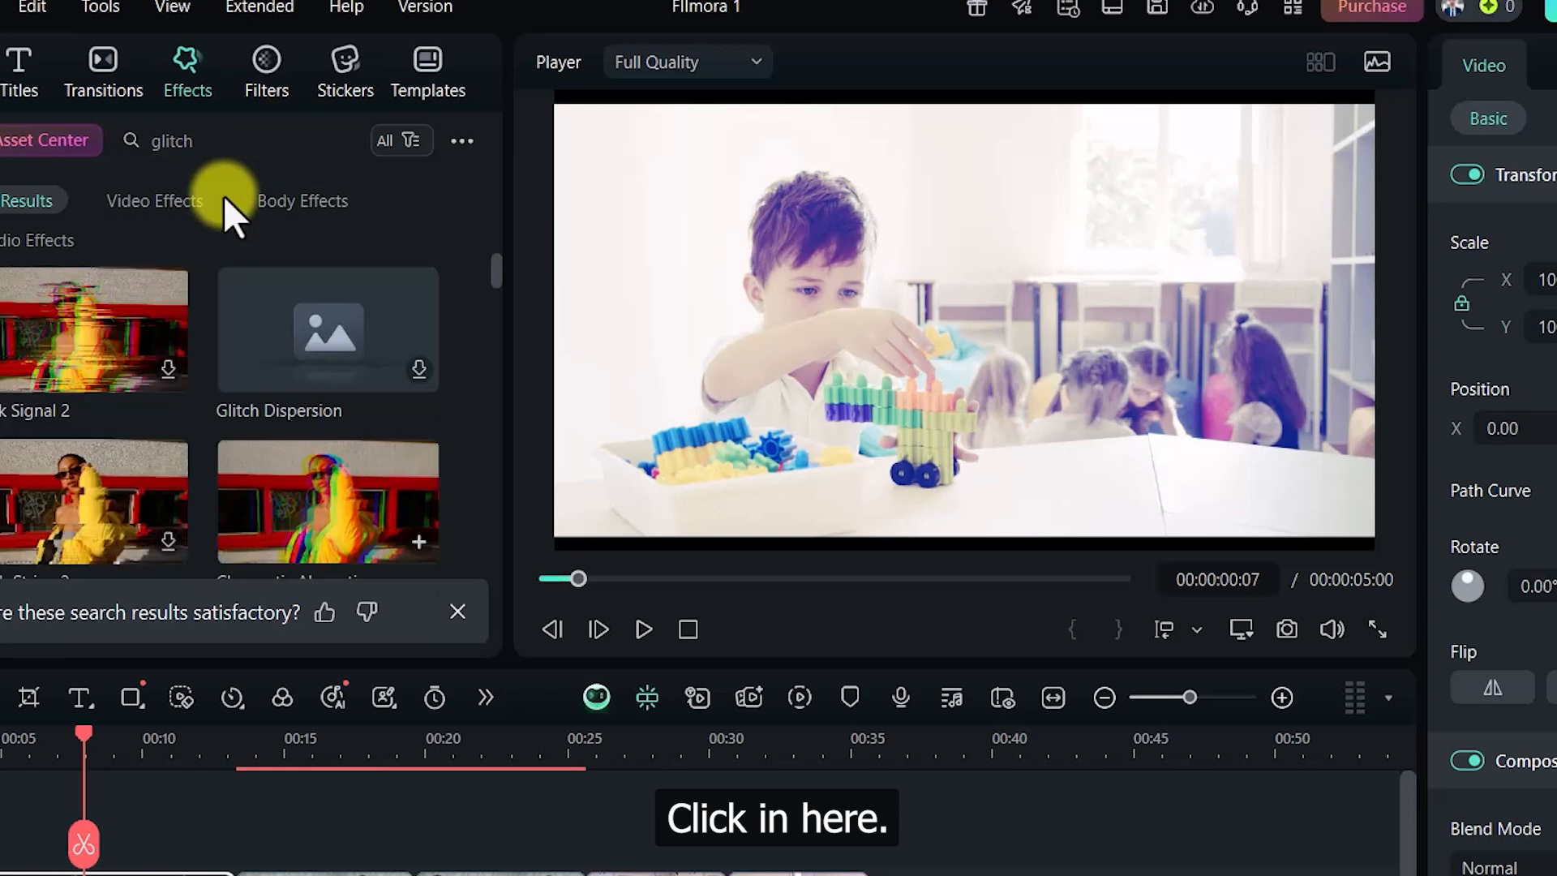
click(165, 370)
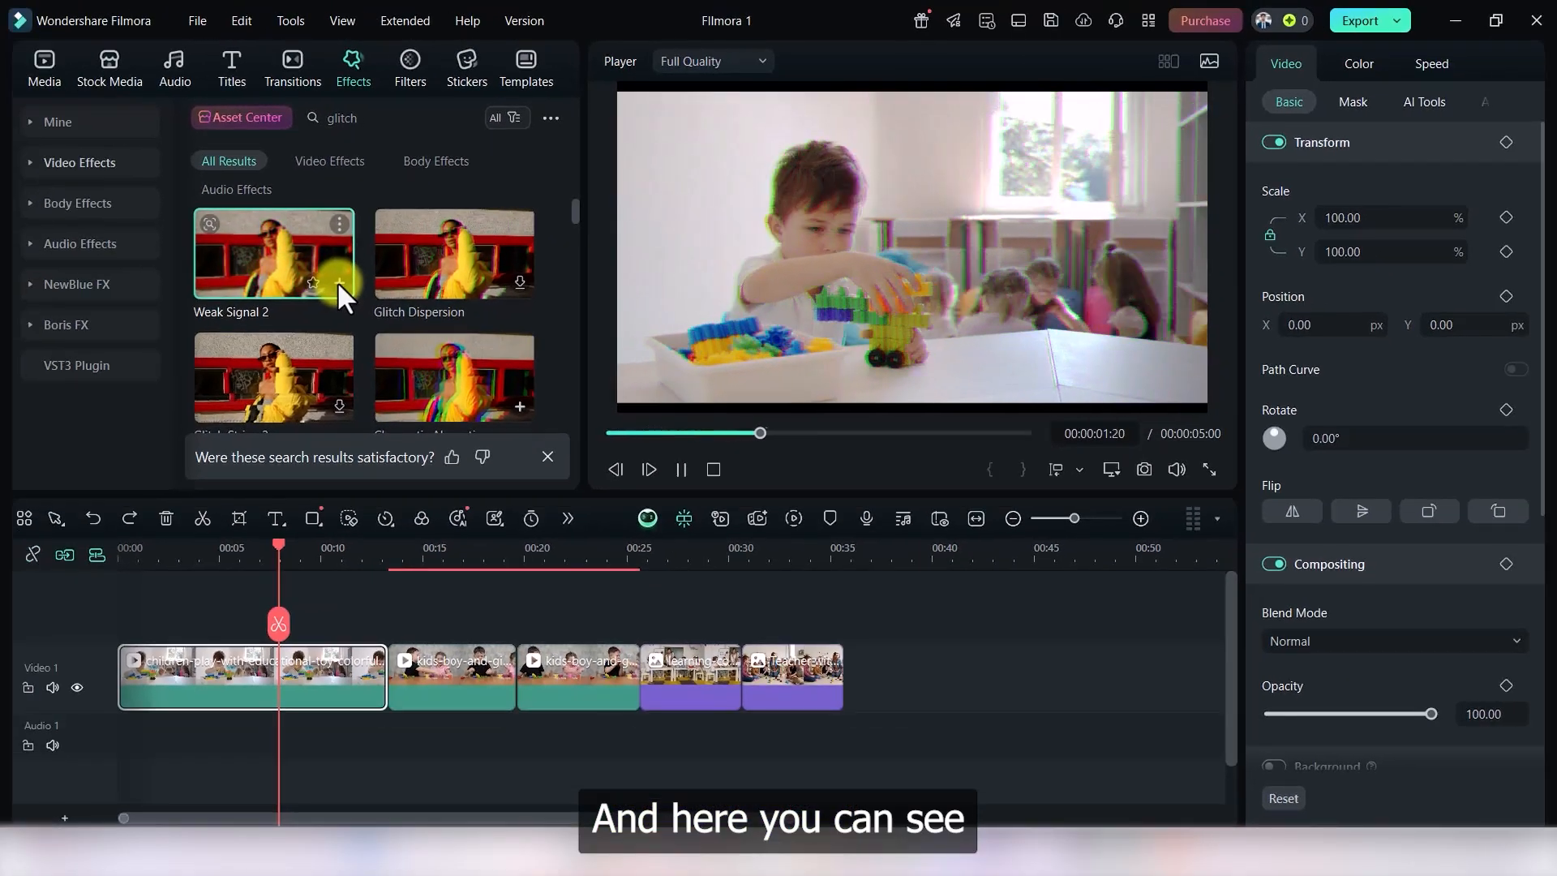
key(space)
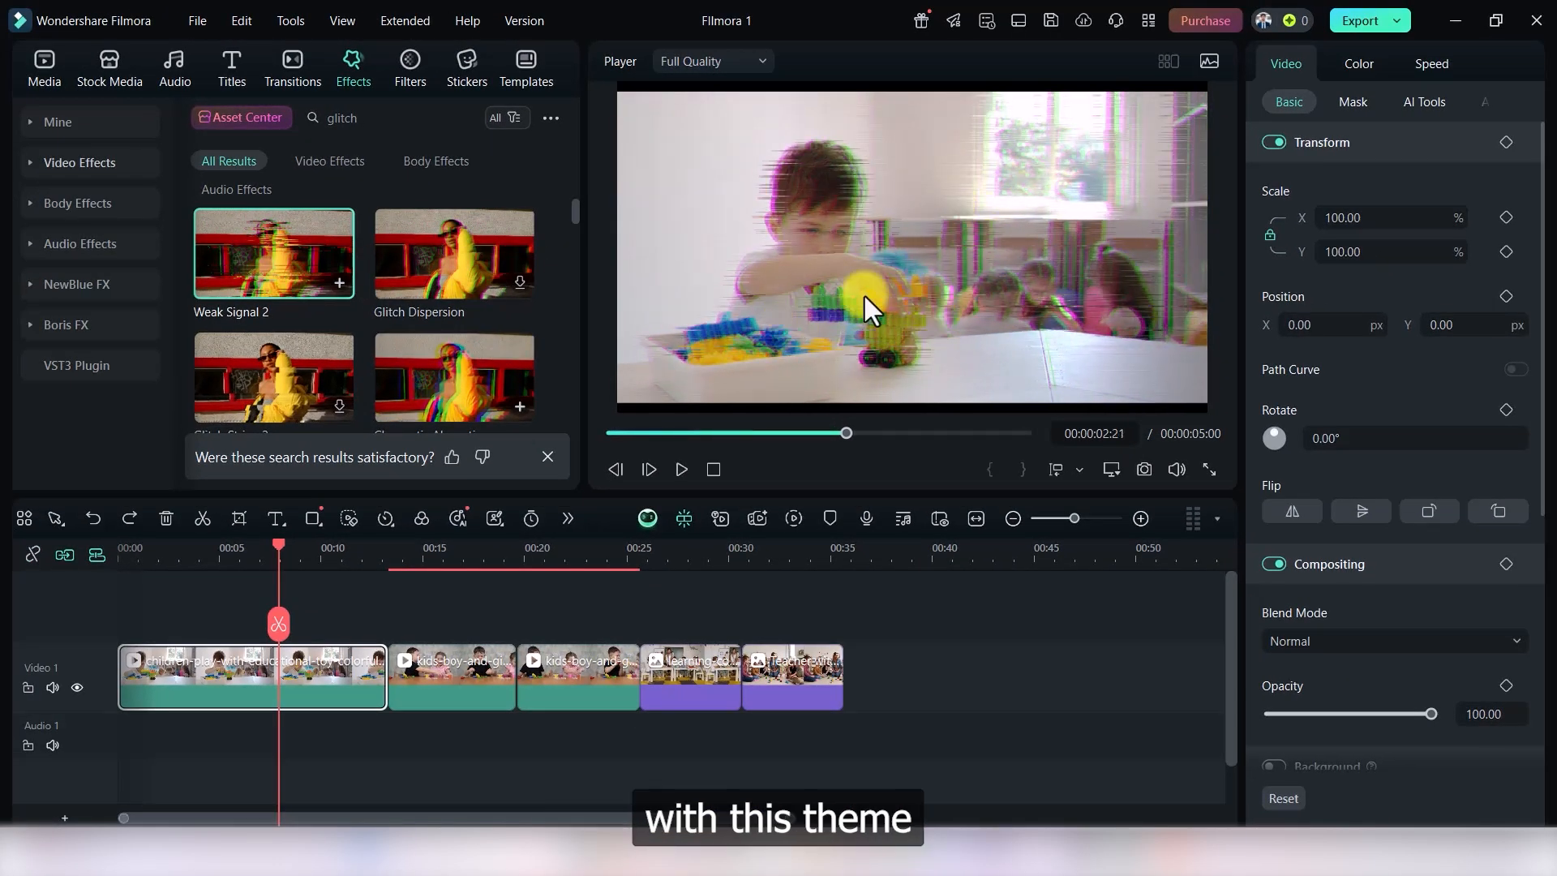
- Browse the other glitch effects and download VCR Distortion, playing its preview on the first clip
scroll(425, 305, down, 3)
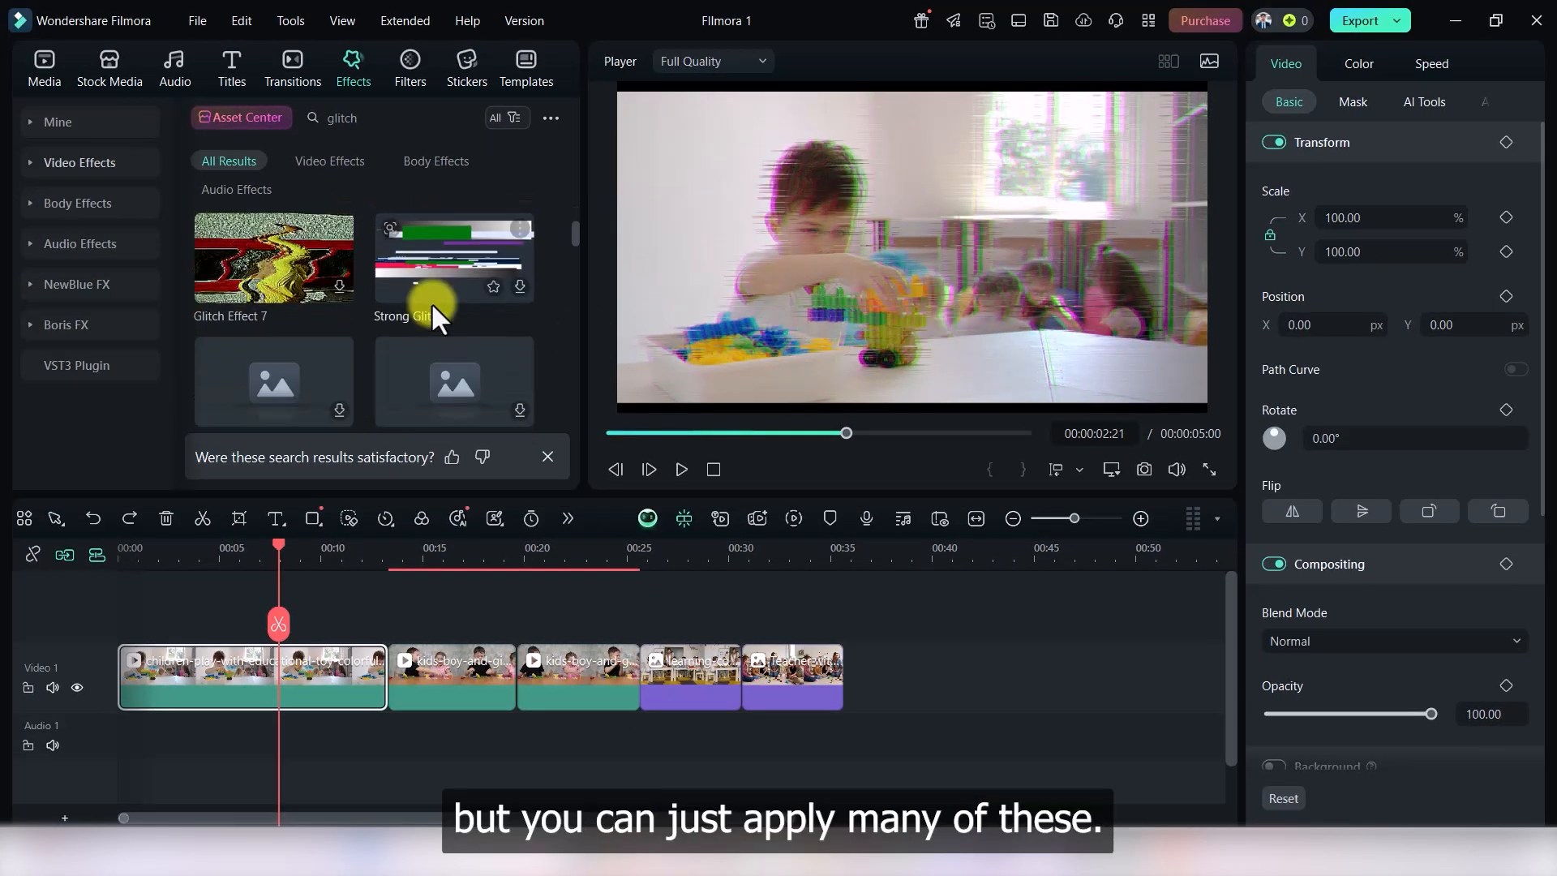
scroll(391, 306, down, 2)
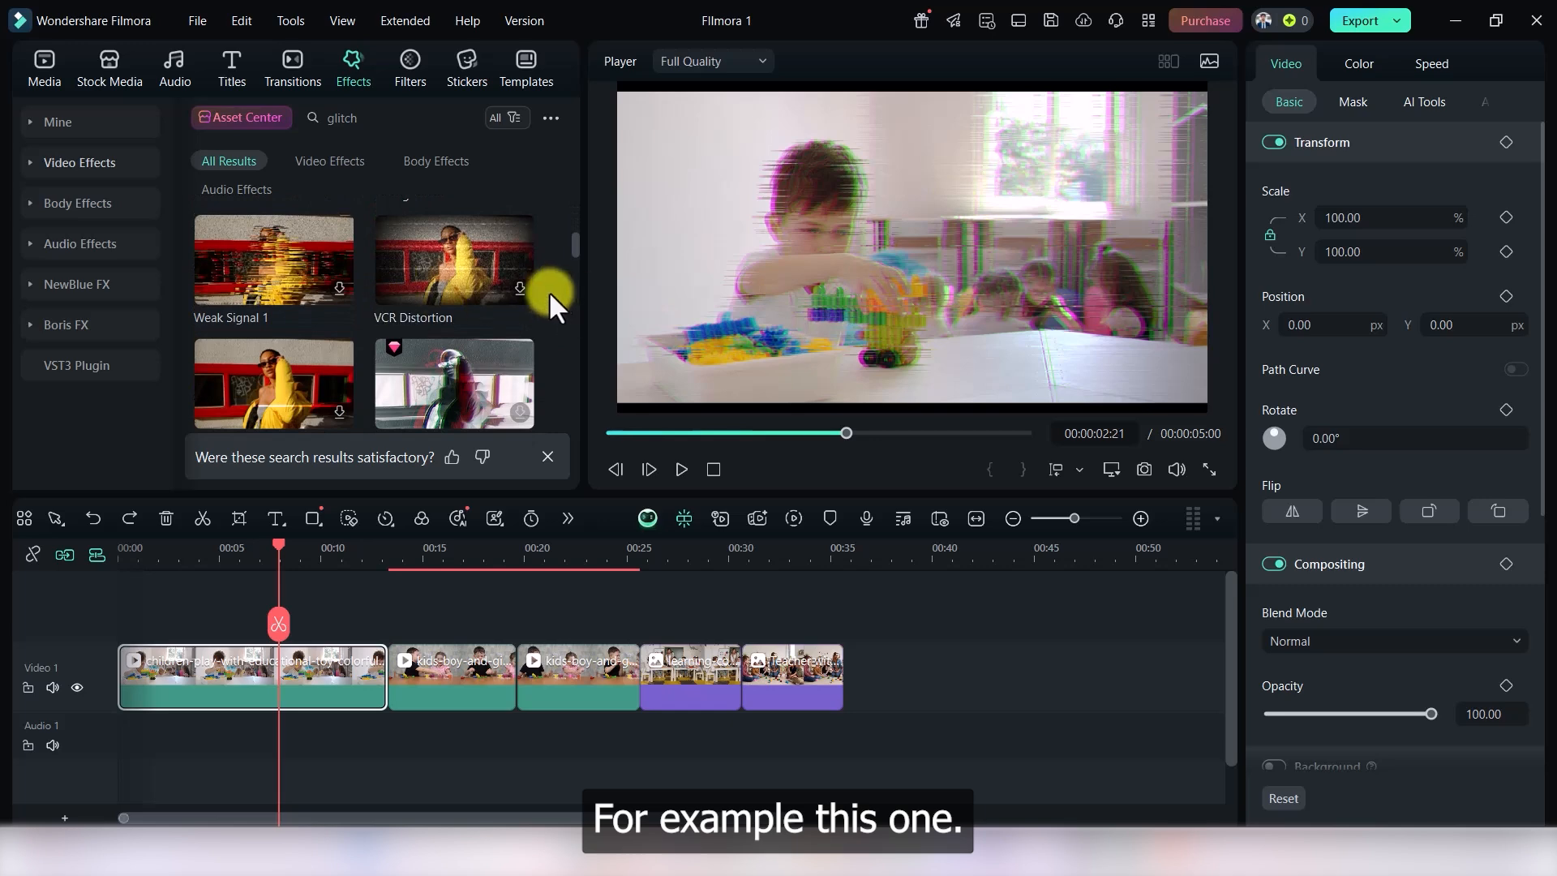
click(522, 289)
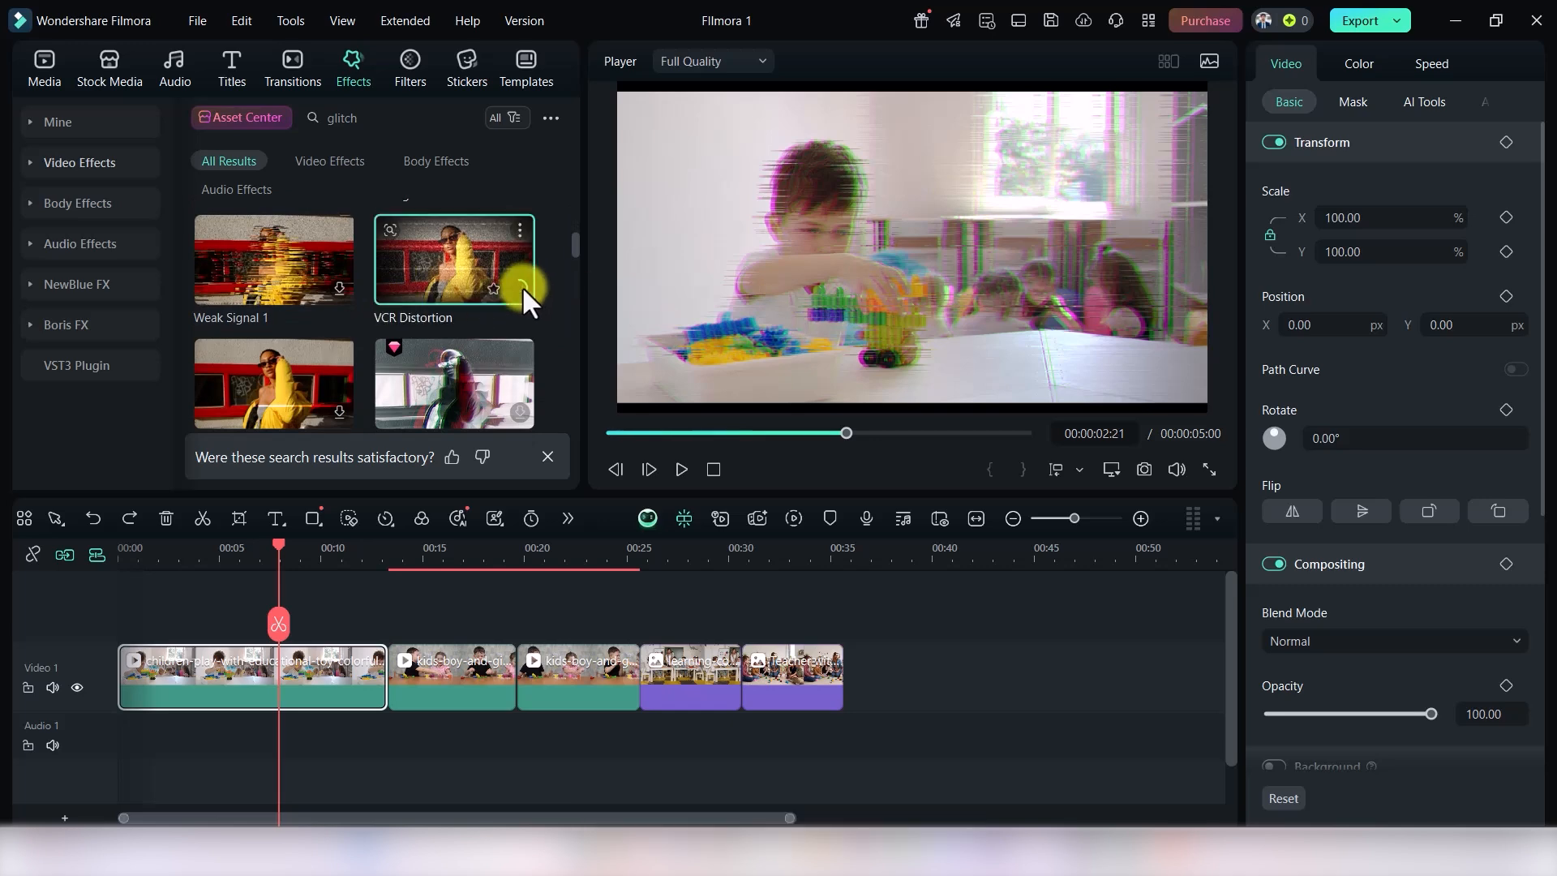
key(space)
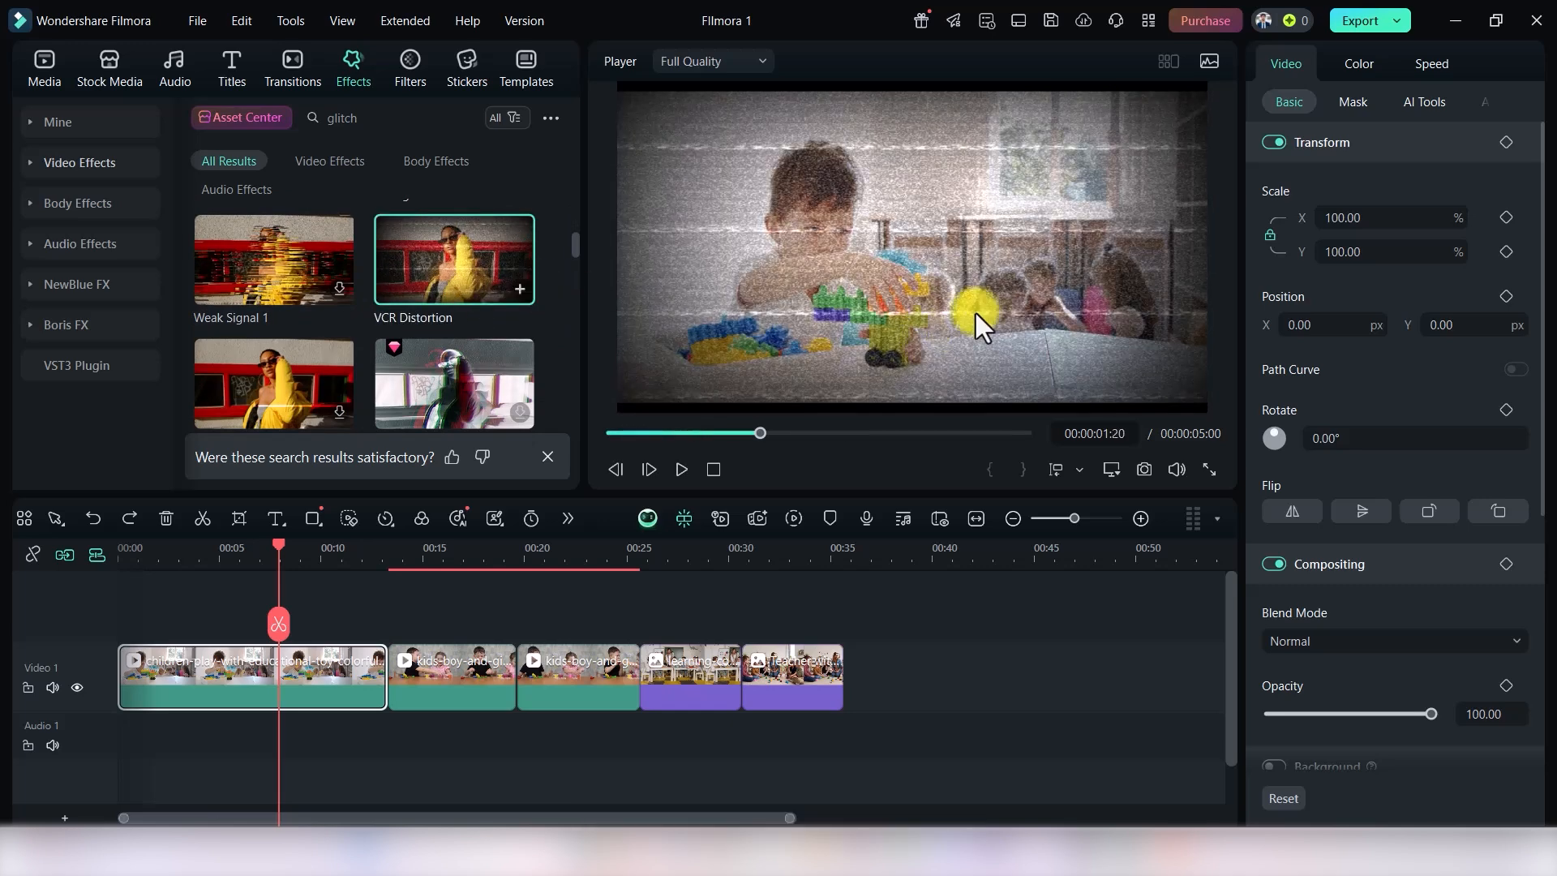
key(space)
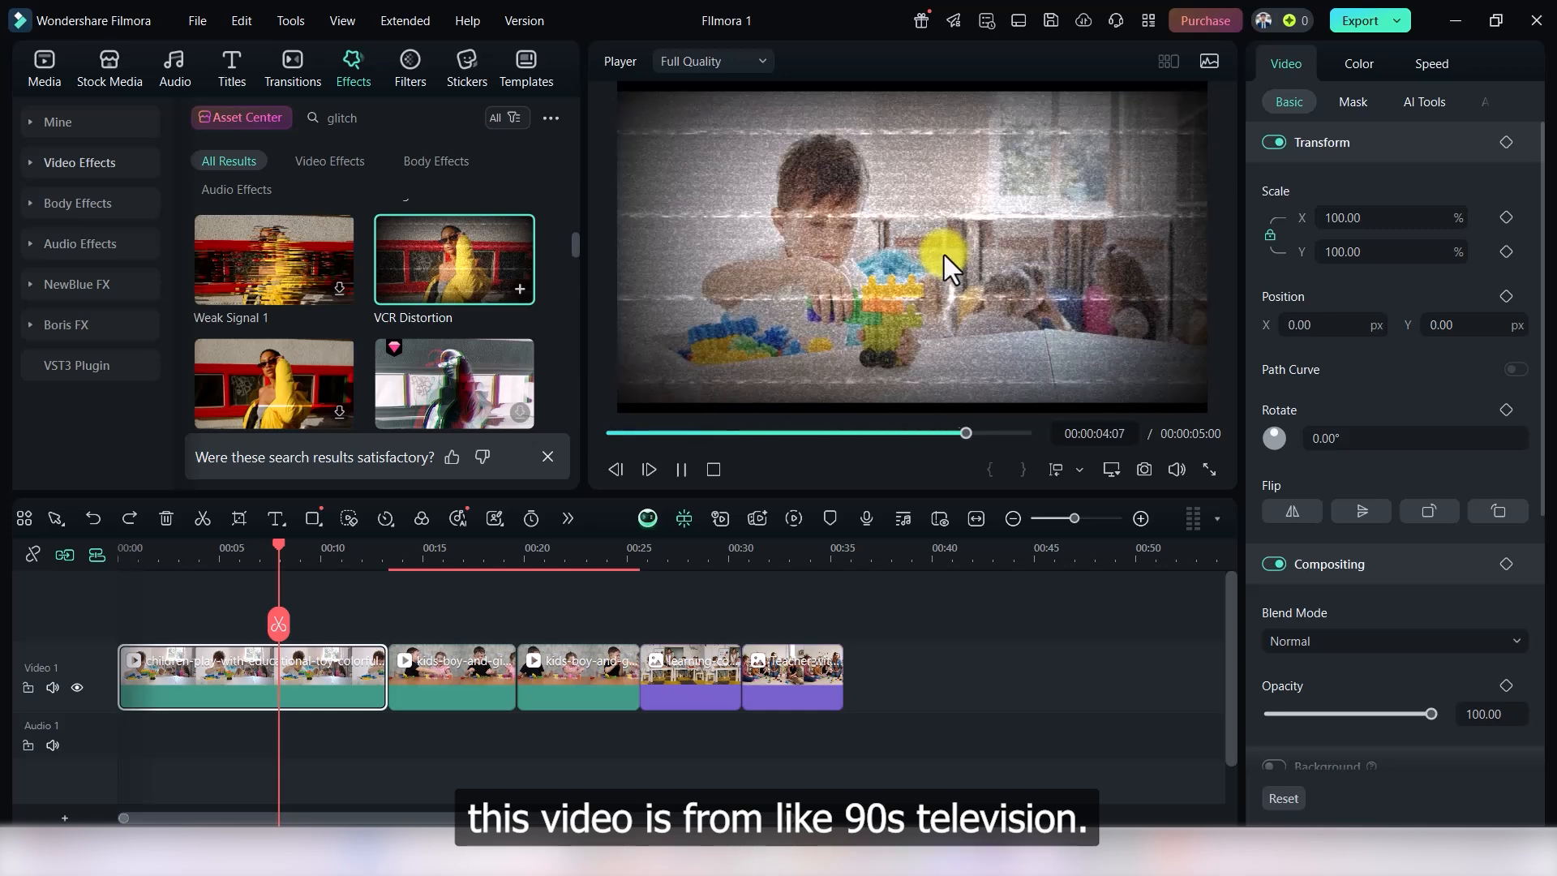
key(space)
scroll(435, 297, down, 3)
scroll(435, 297, down, 1)
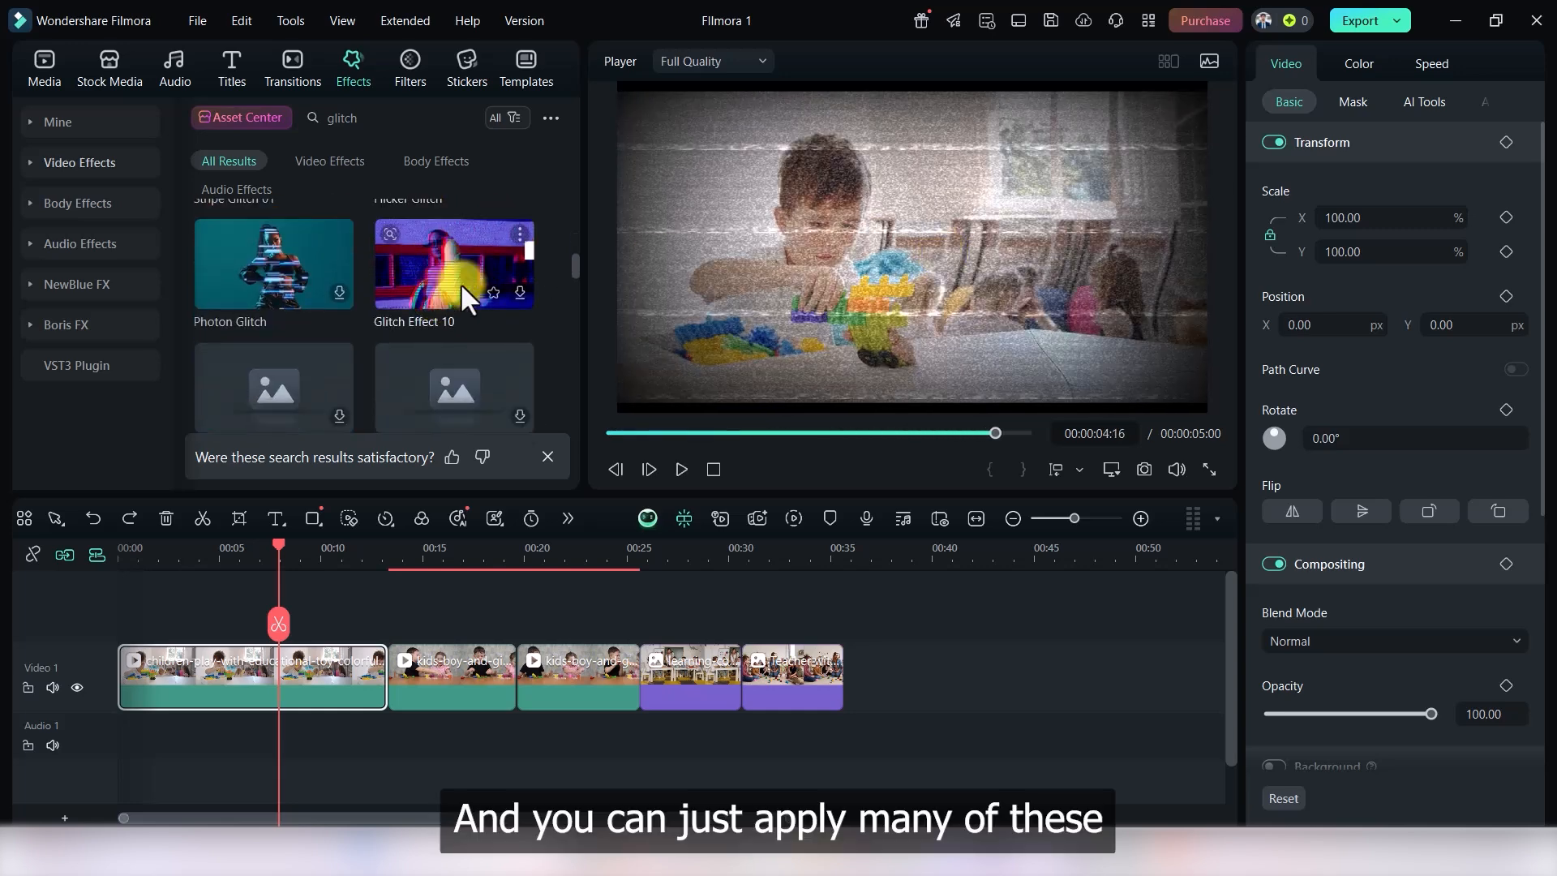
- Search the effects for "film grain overlay" and preview the Film Grain effect on the first clip
double_click(376, 114)
text(film gr)
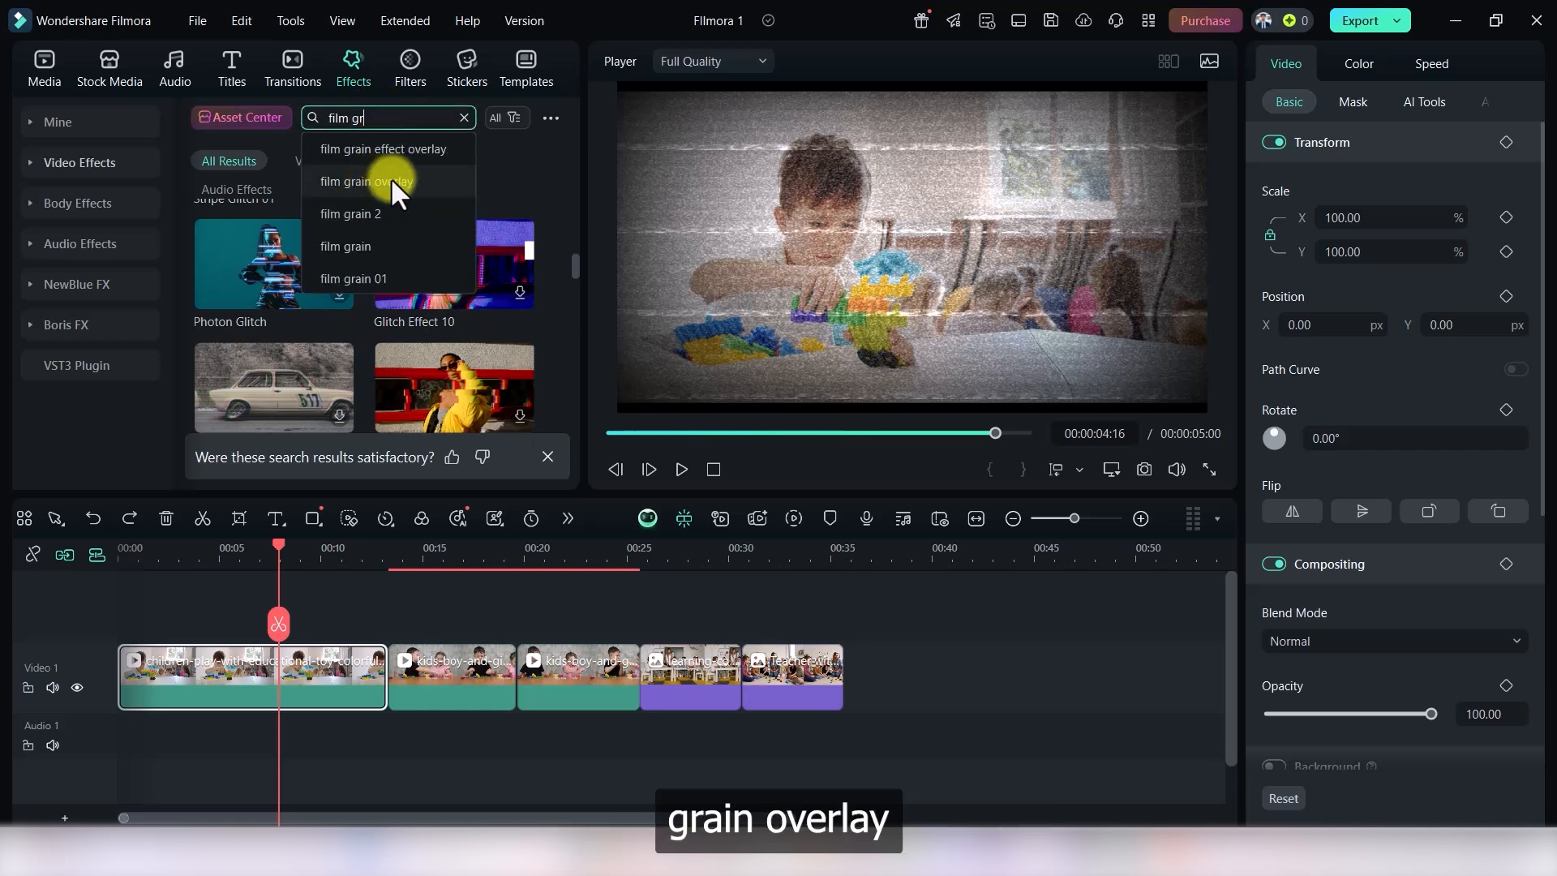
click(391, 180)
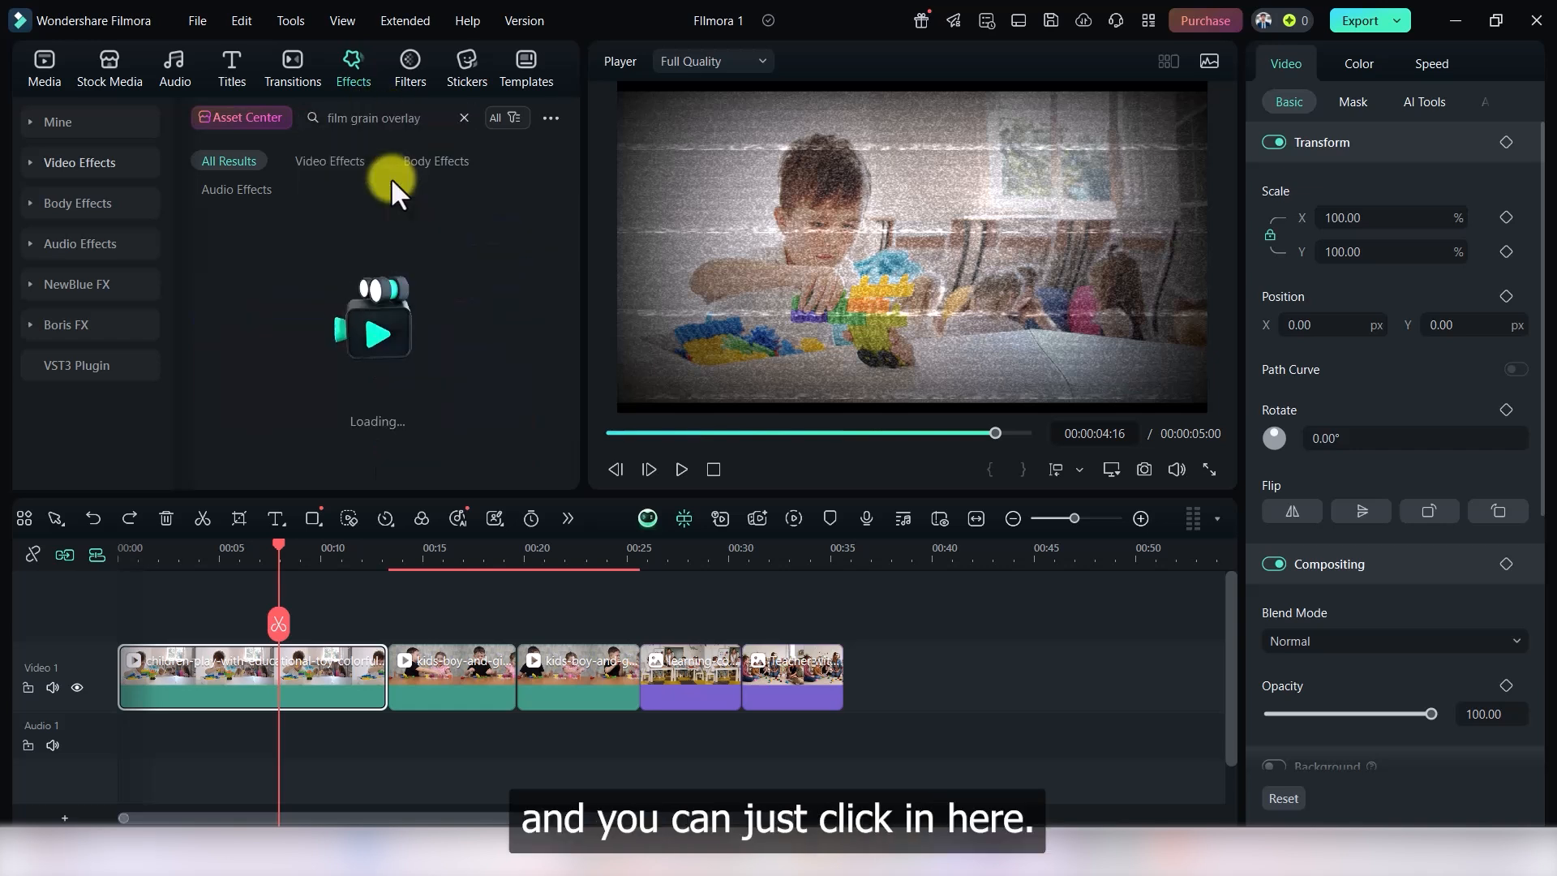
mouse_move(280, 261)
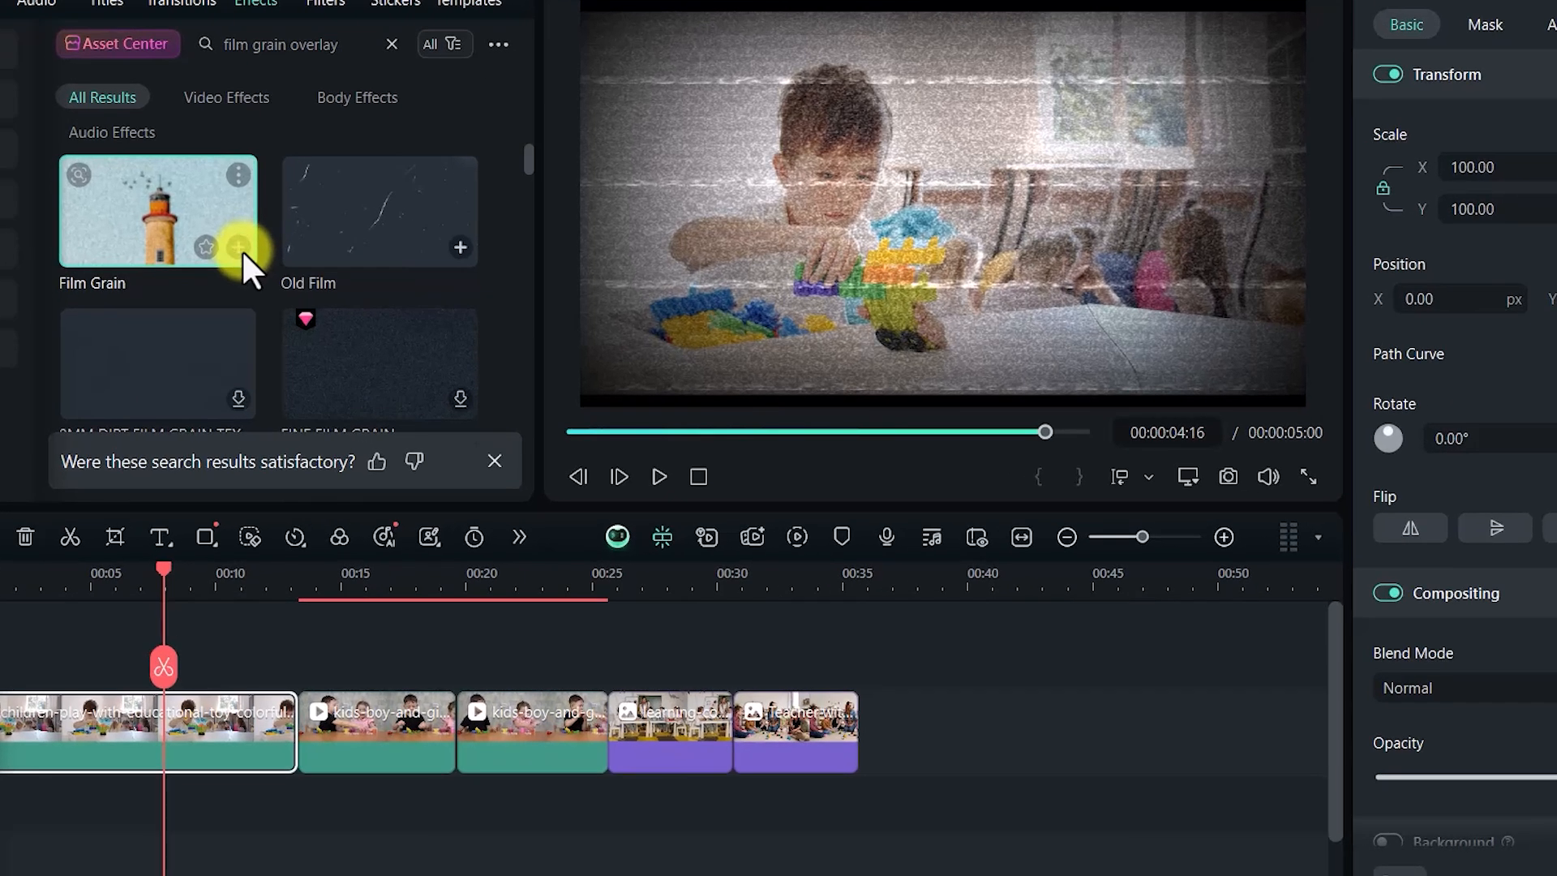
click(242, 249)
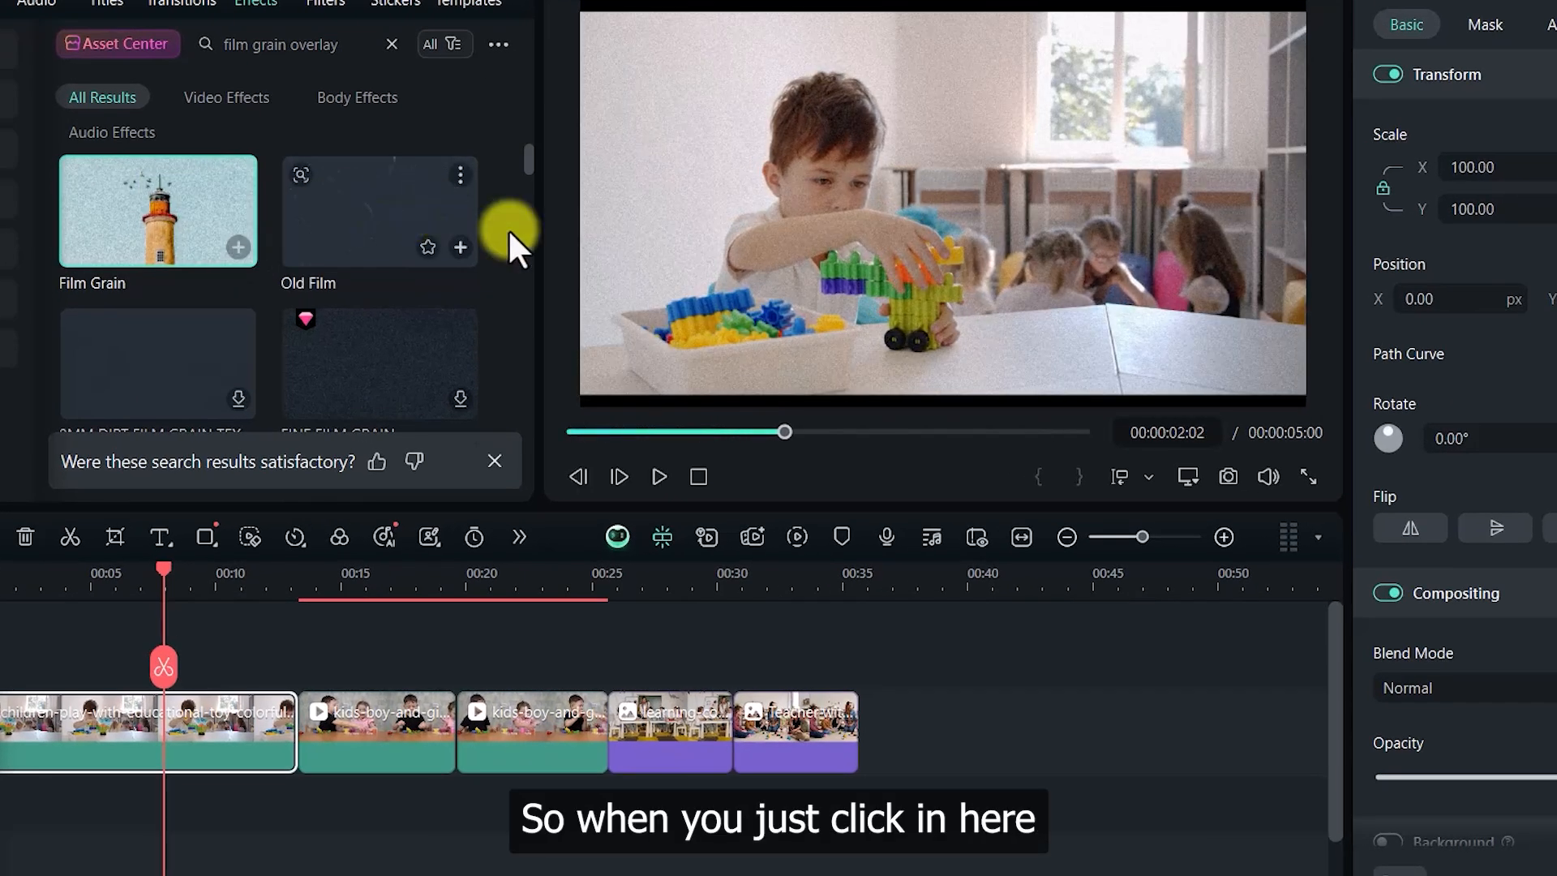
- Compare the Film Grain preview with the original first clip, viewing each in full screen
click(1307, 482)
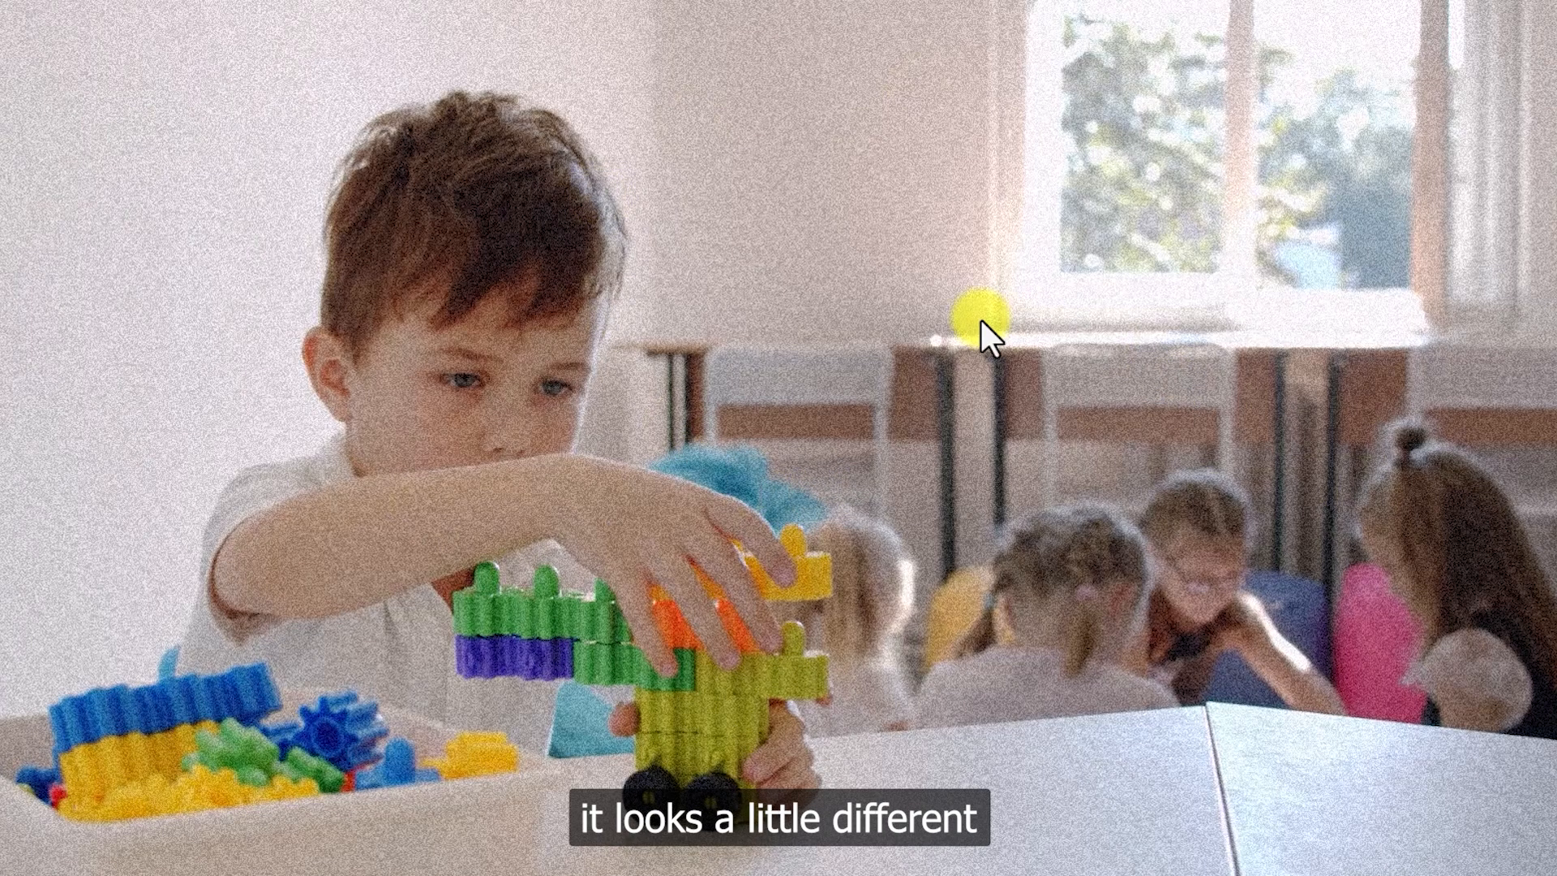
key(Escape)
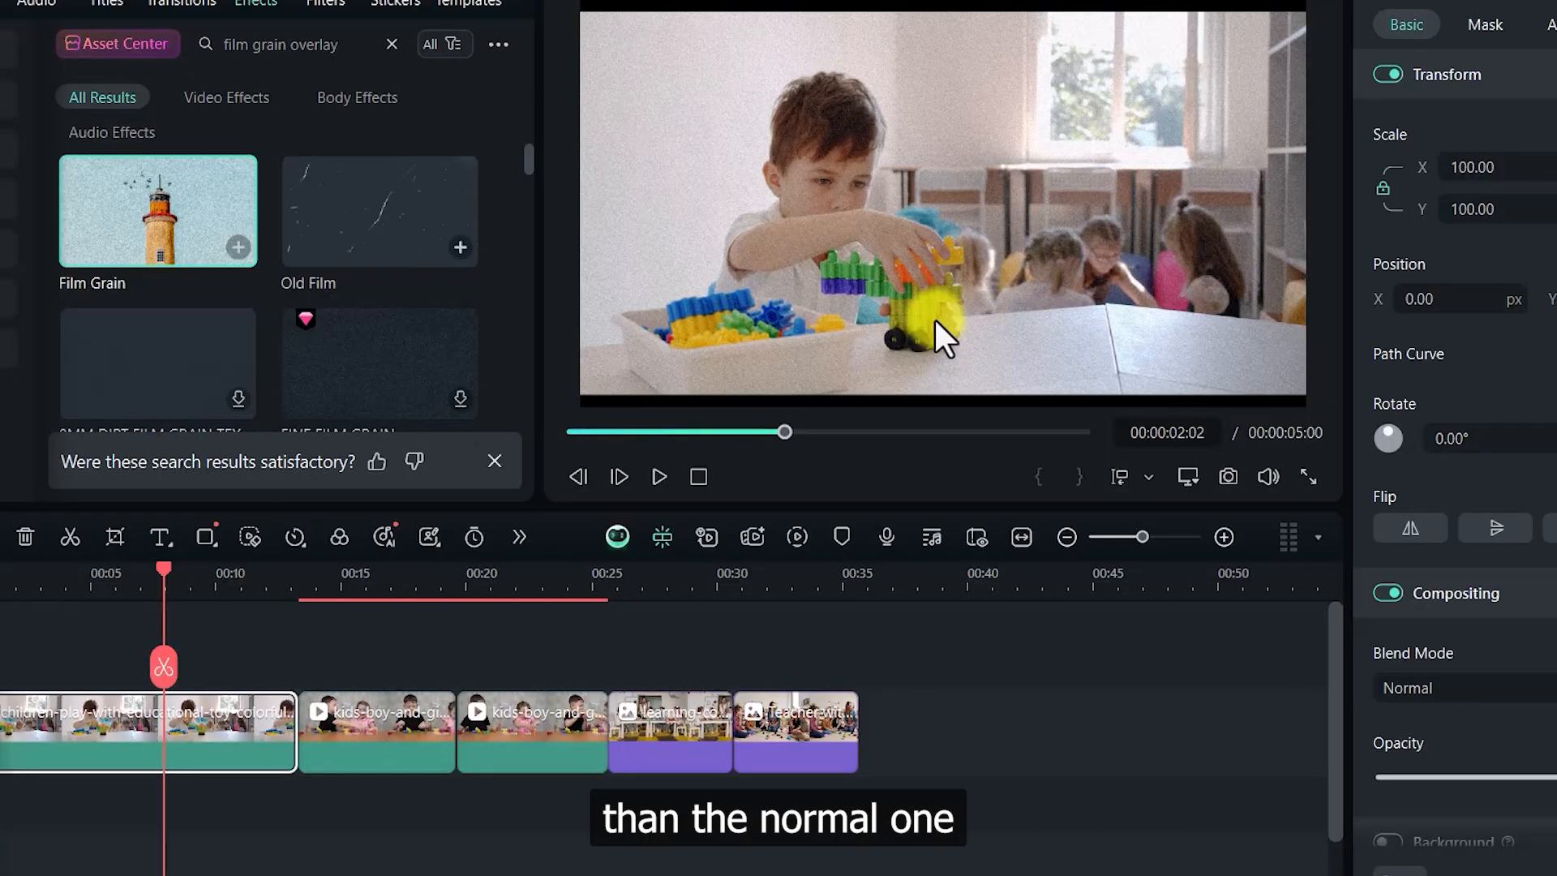
click(215, 740)
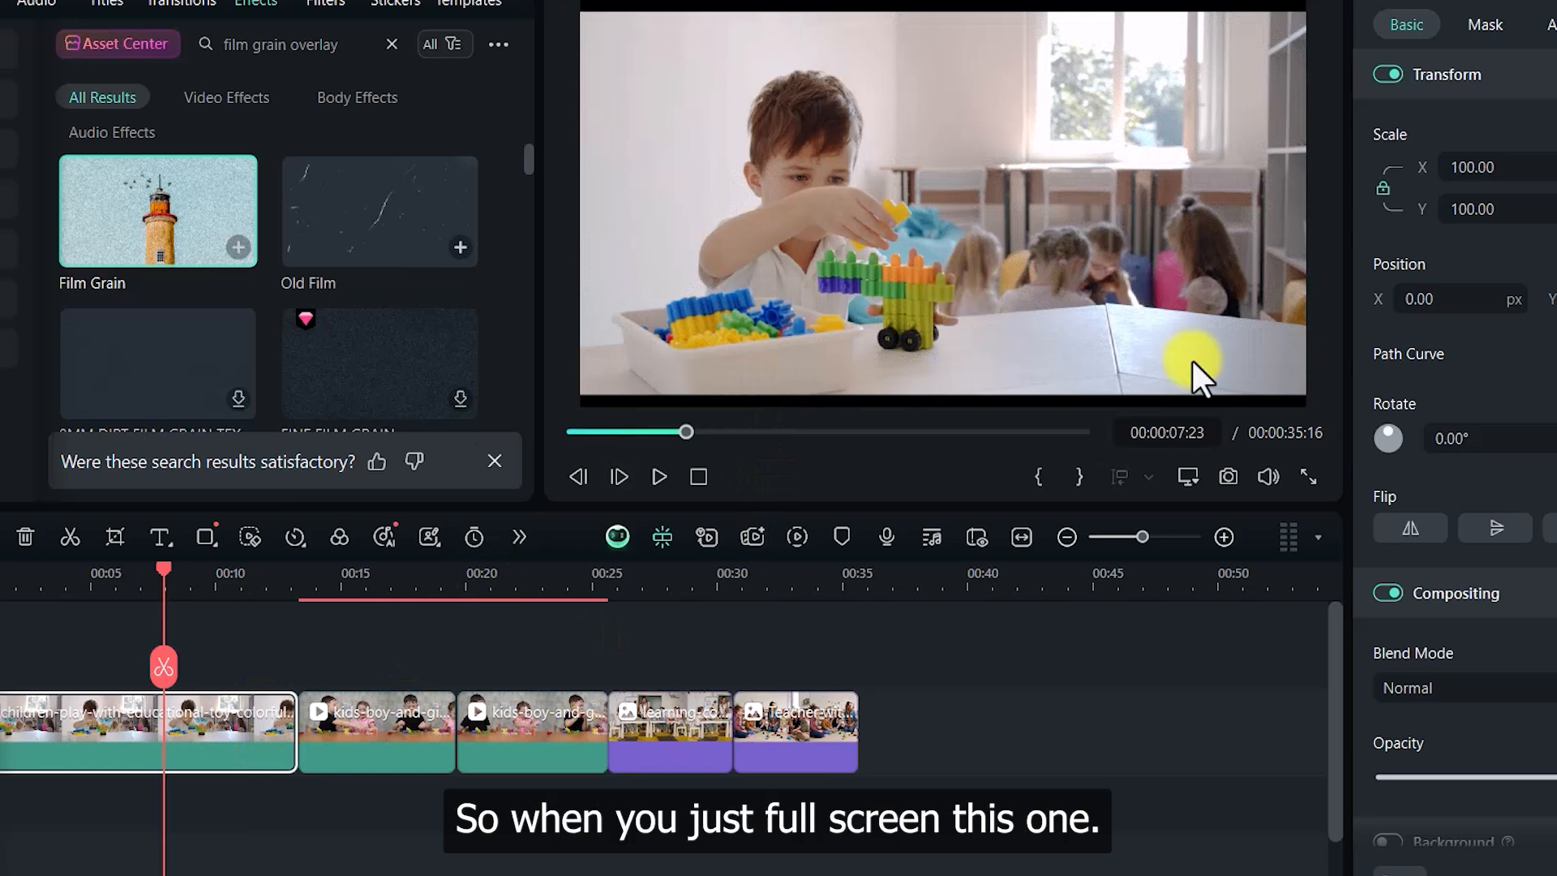
click(1312, 486)
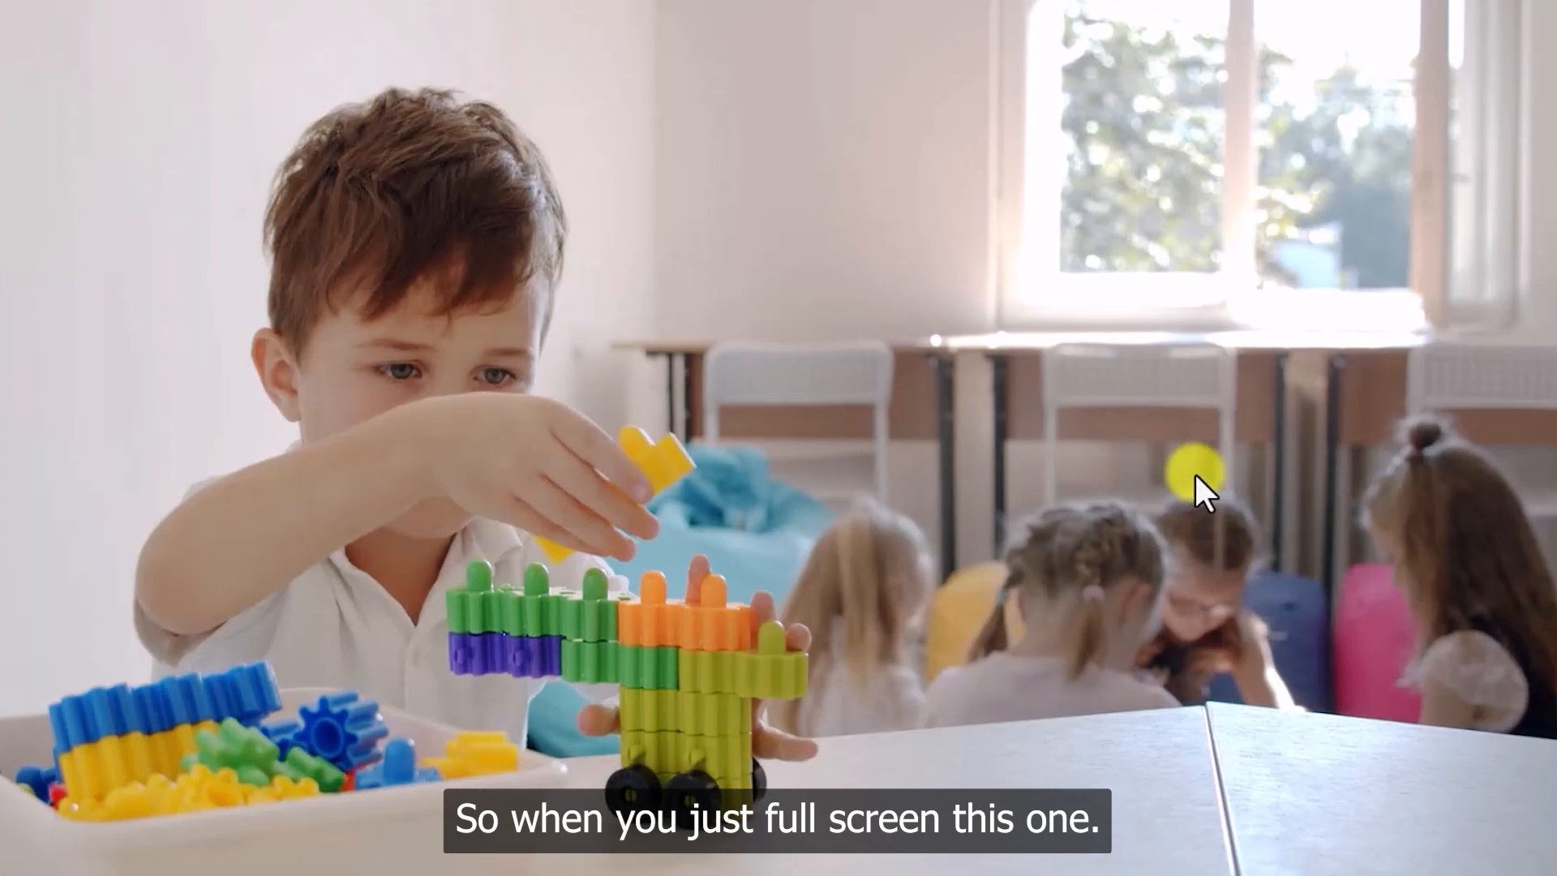
key(Escape)
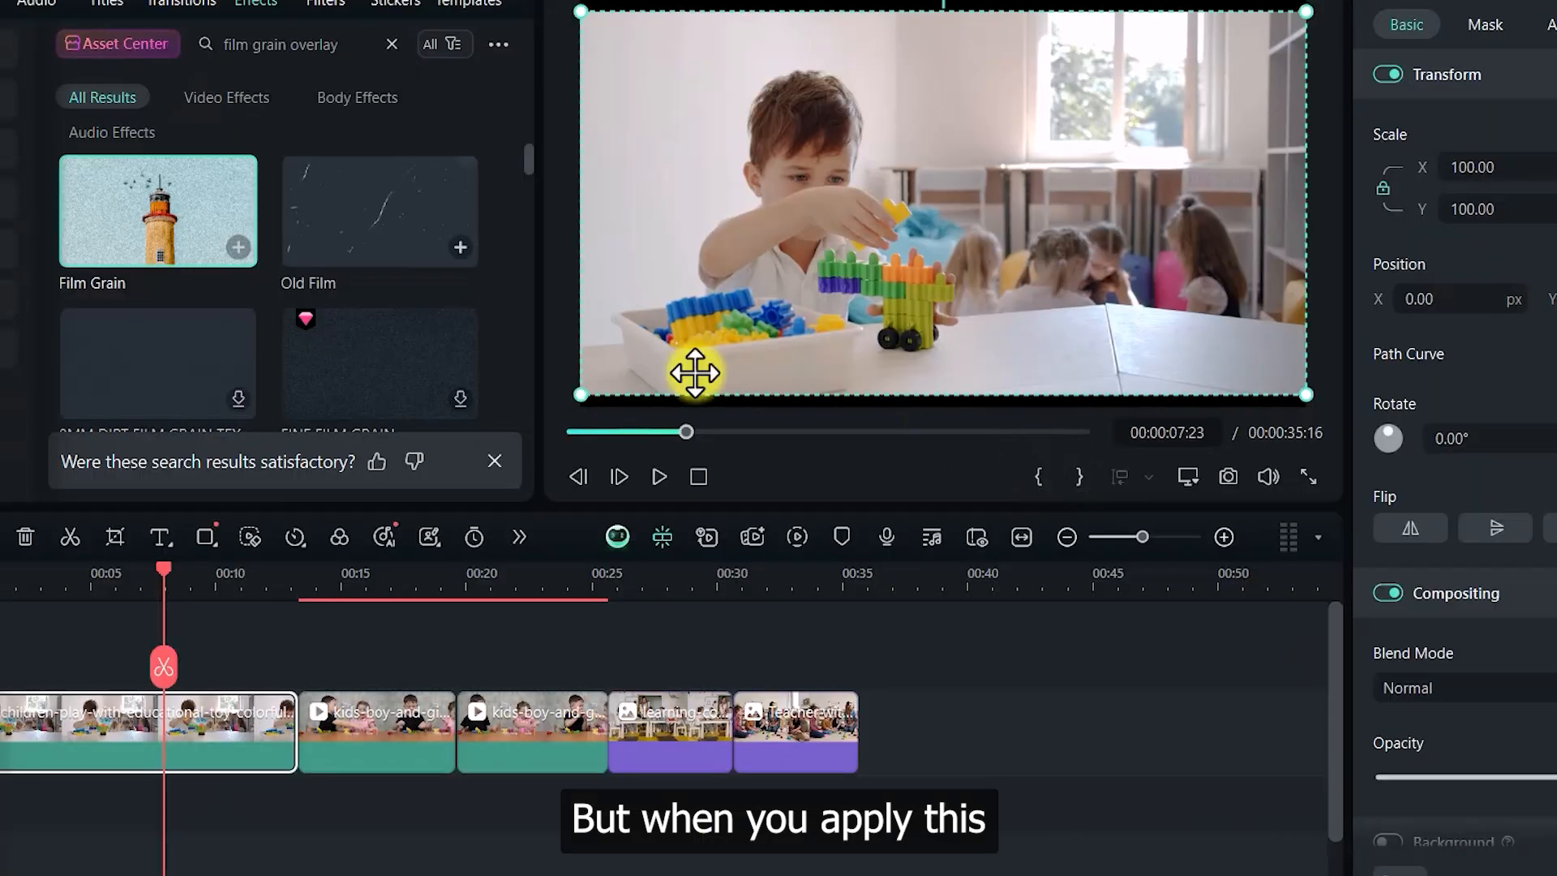
click(157, 235)
click(1306, 478)
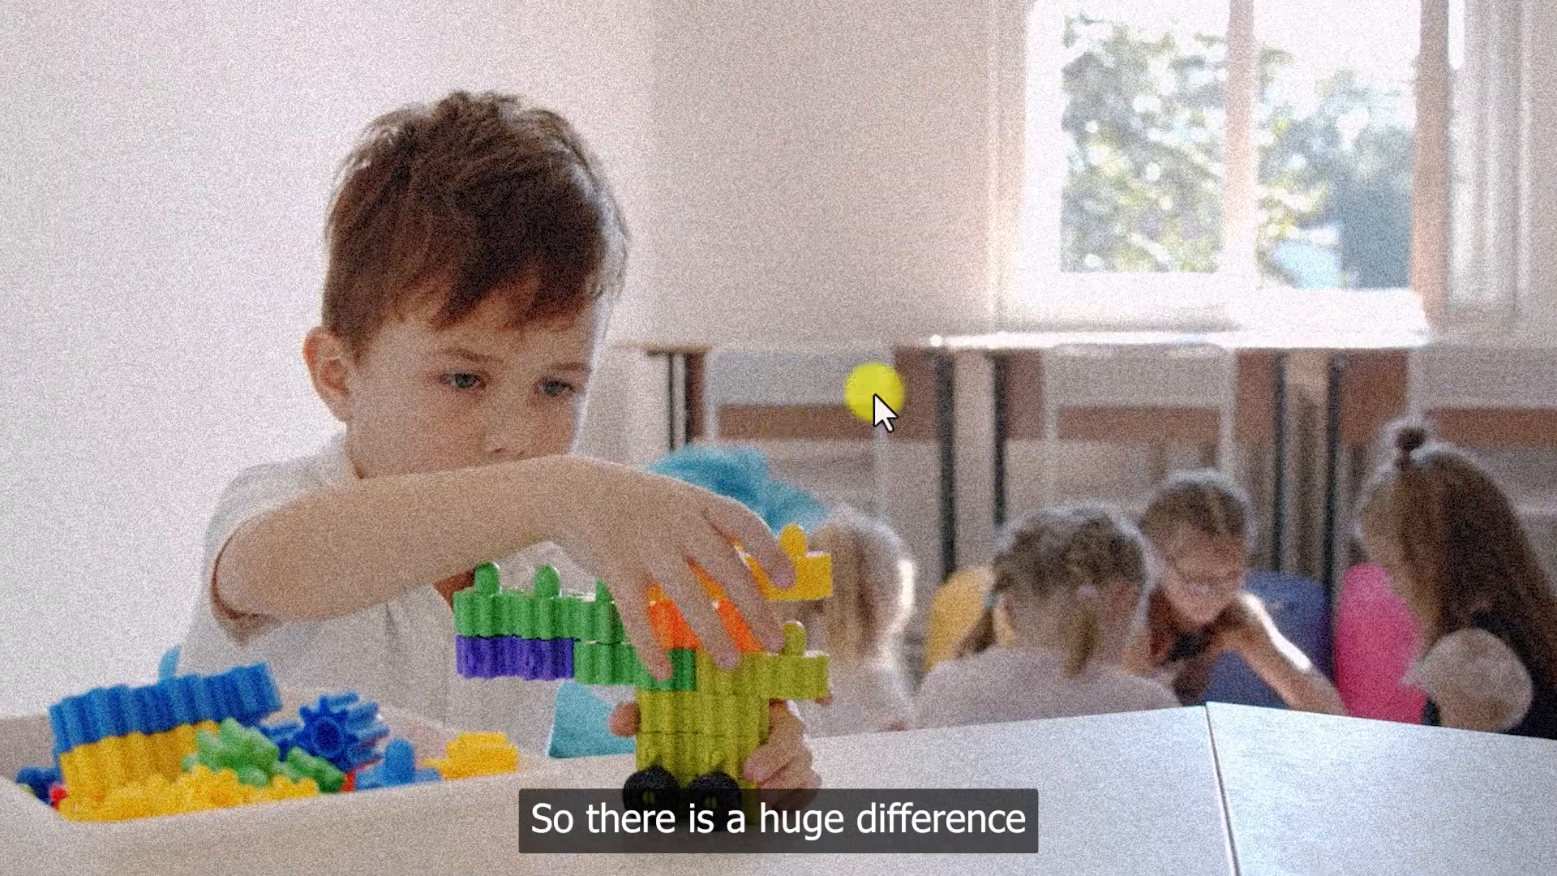
key(Escape)
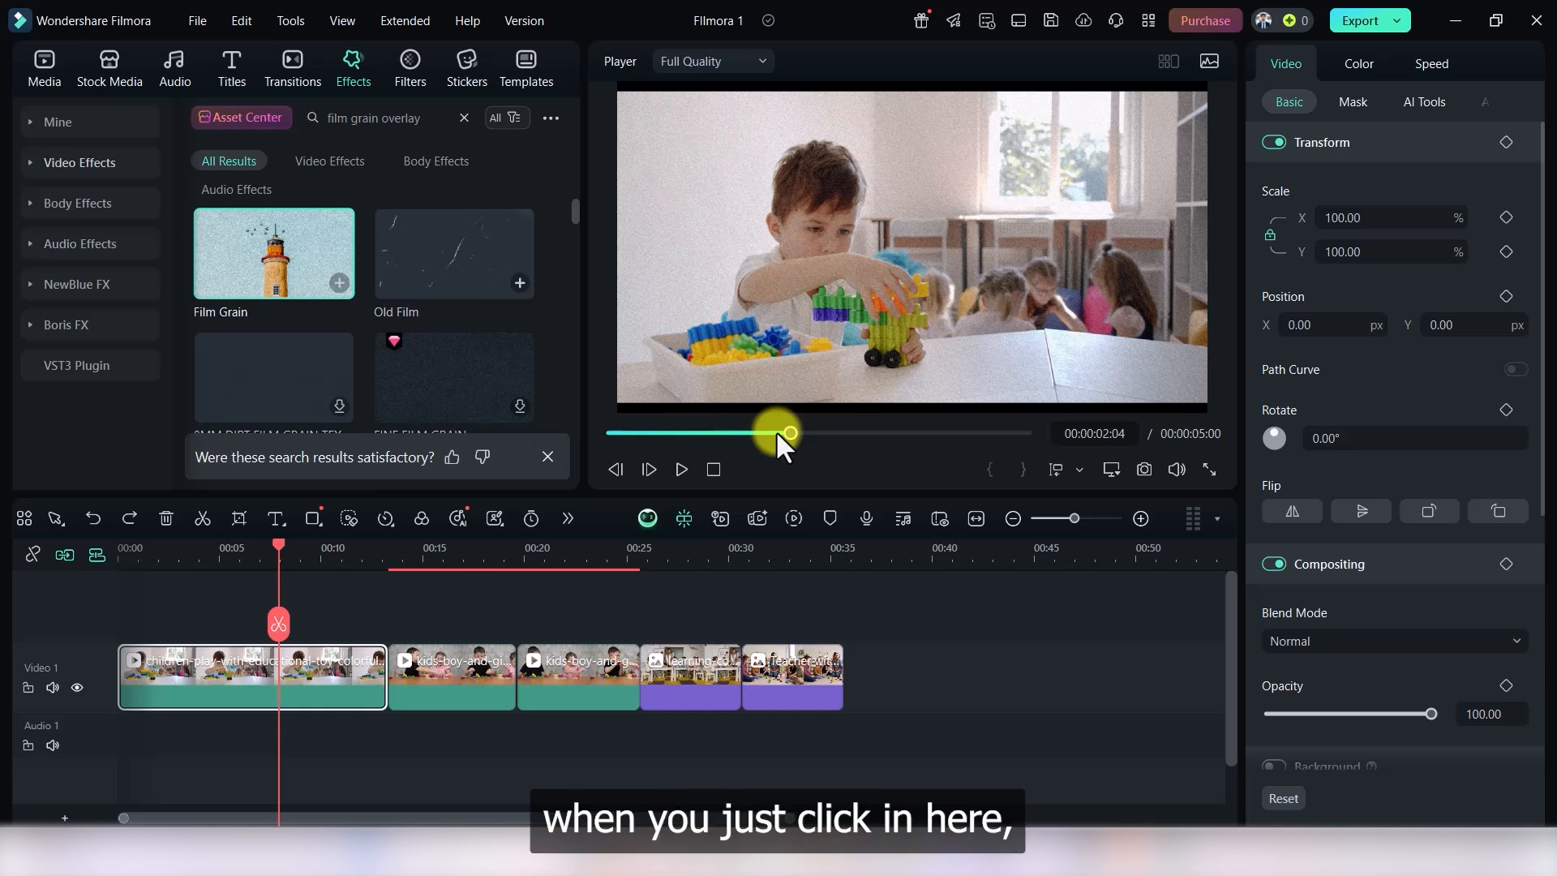
- Examine the color and speed settings available for the first timeline clip
click(1362, 65)
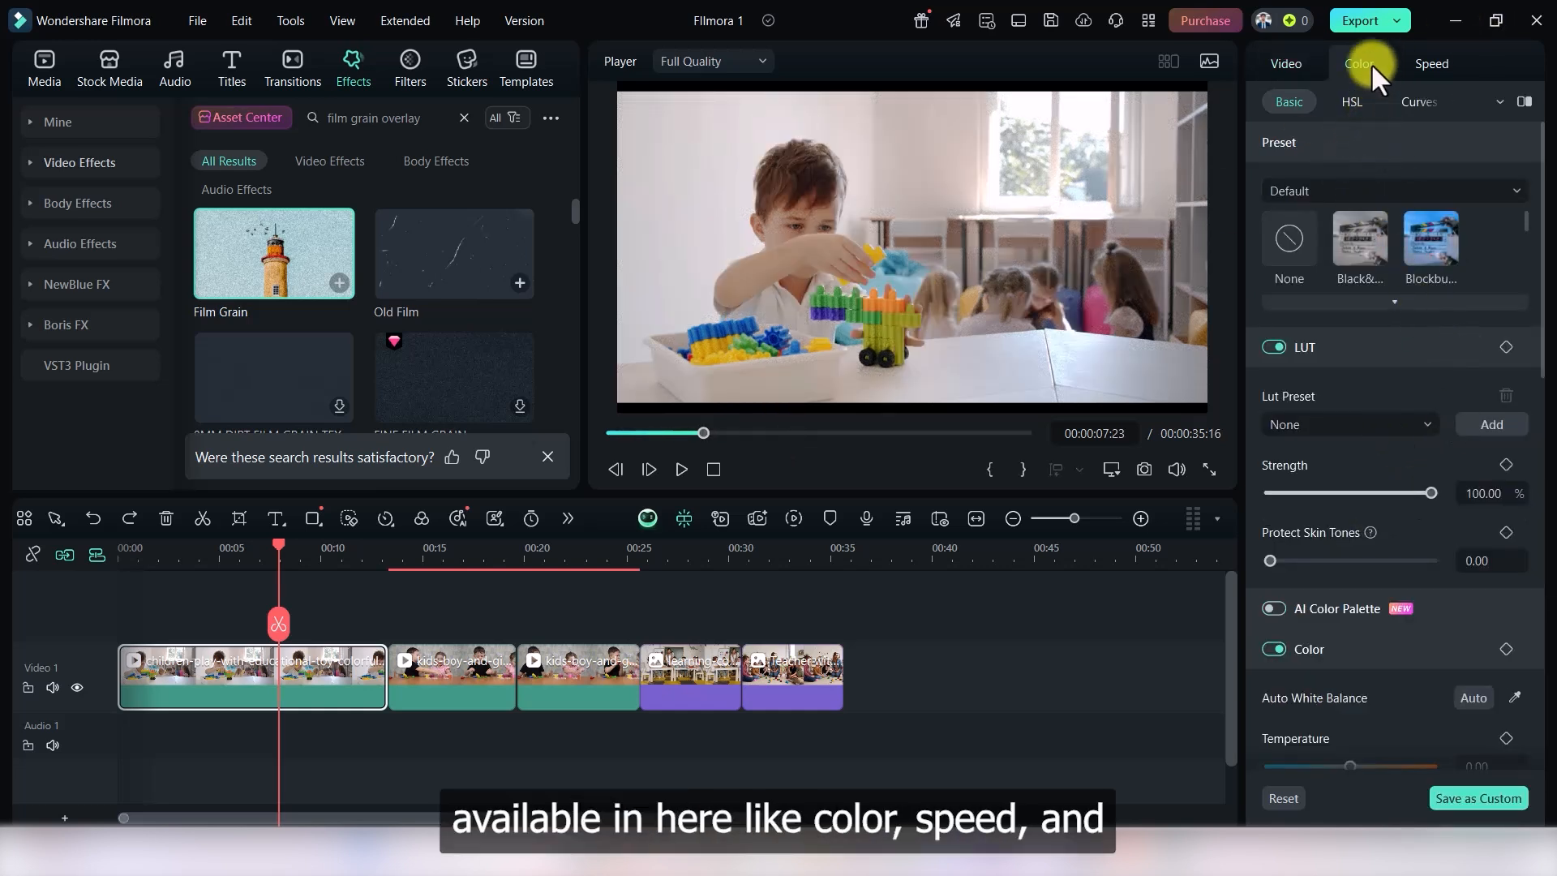
click(1432, 64)
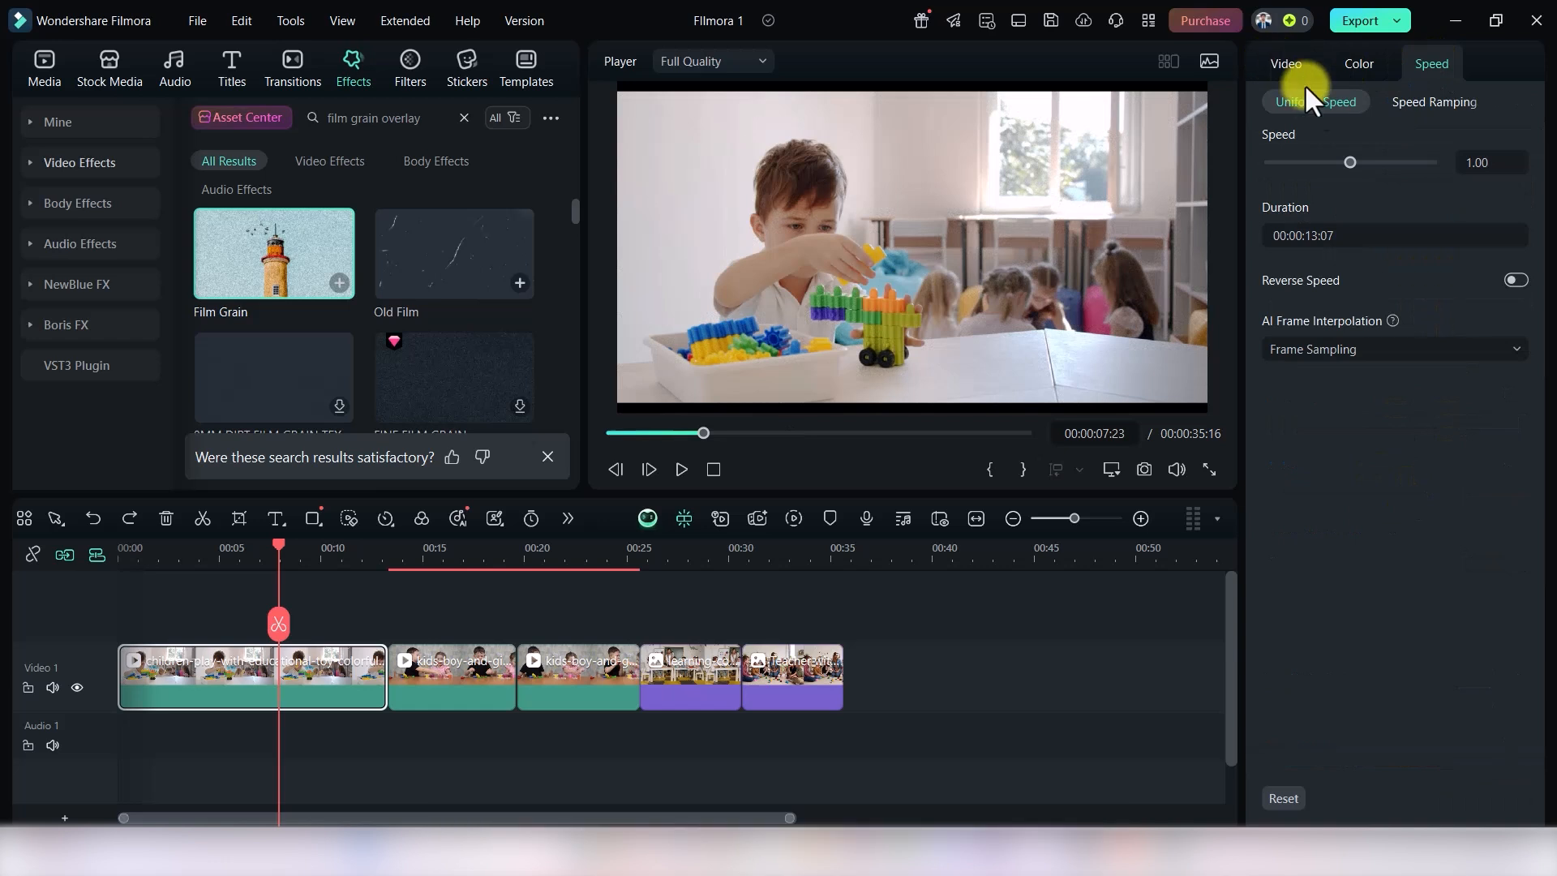